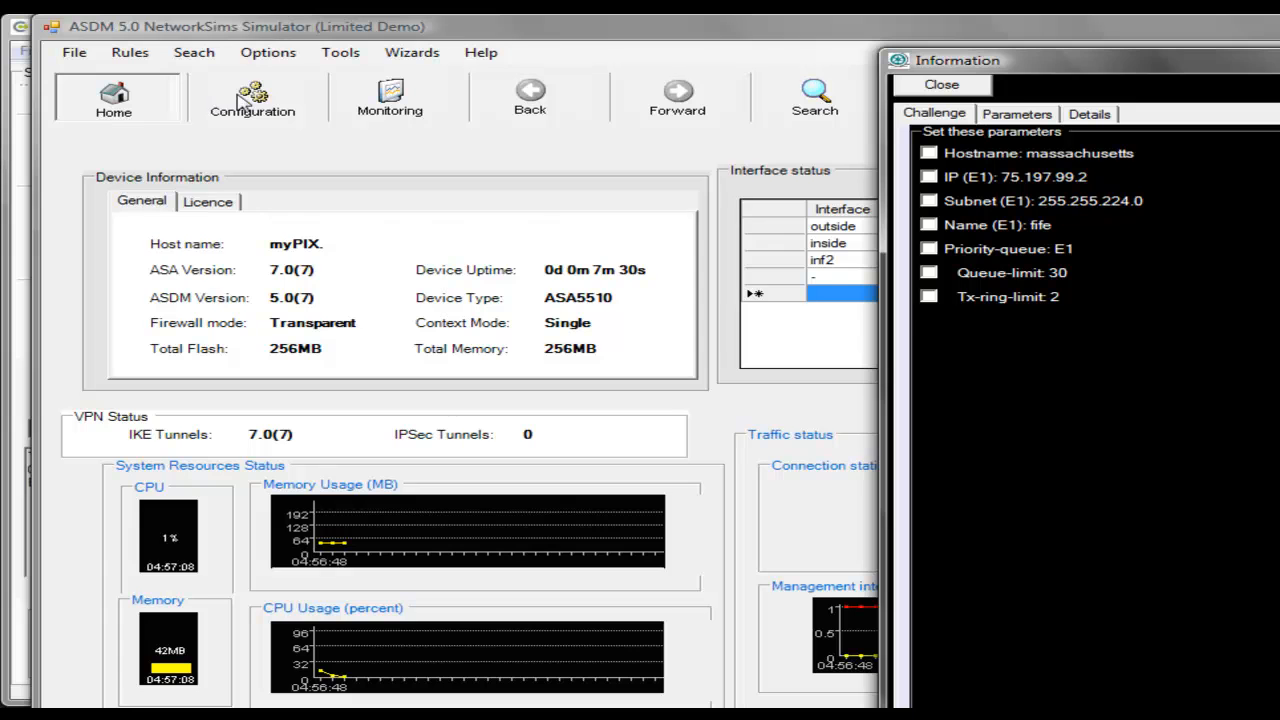
Open the interface configuration and rename interface e1 to fife
left_click(250, 100)
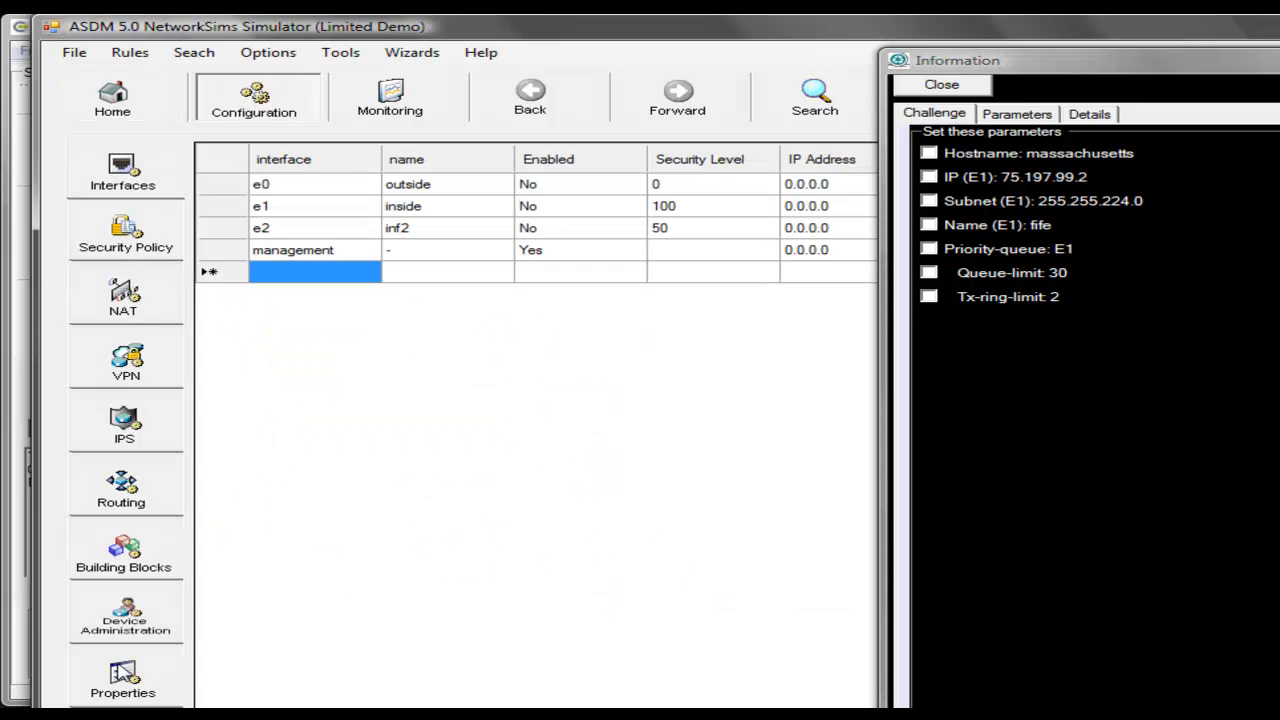
left_click(124, 676)
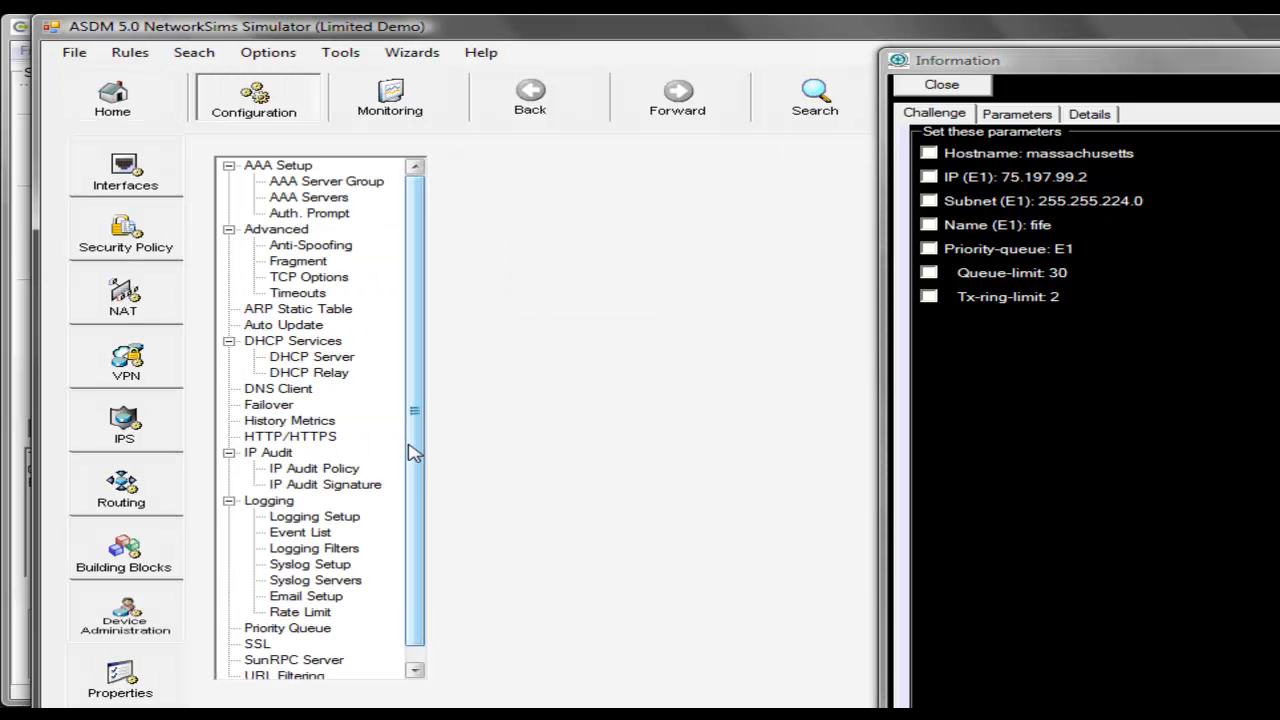
scroll(418, 480, "down", 1)
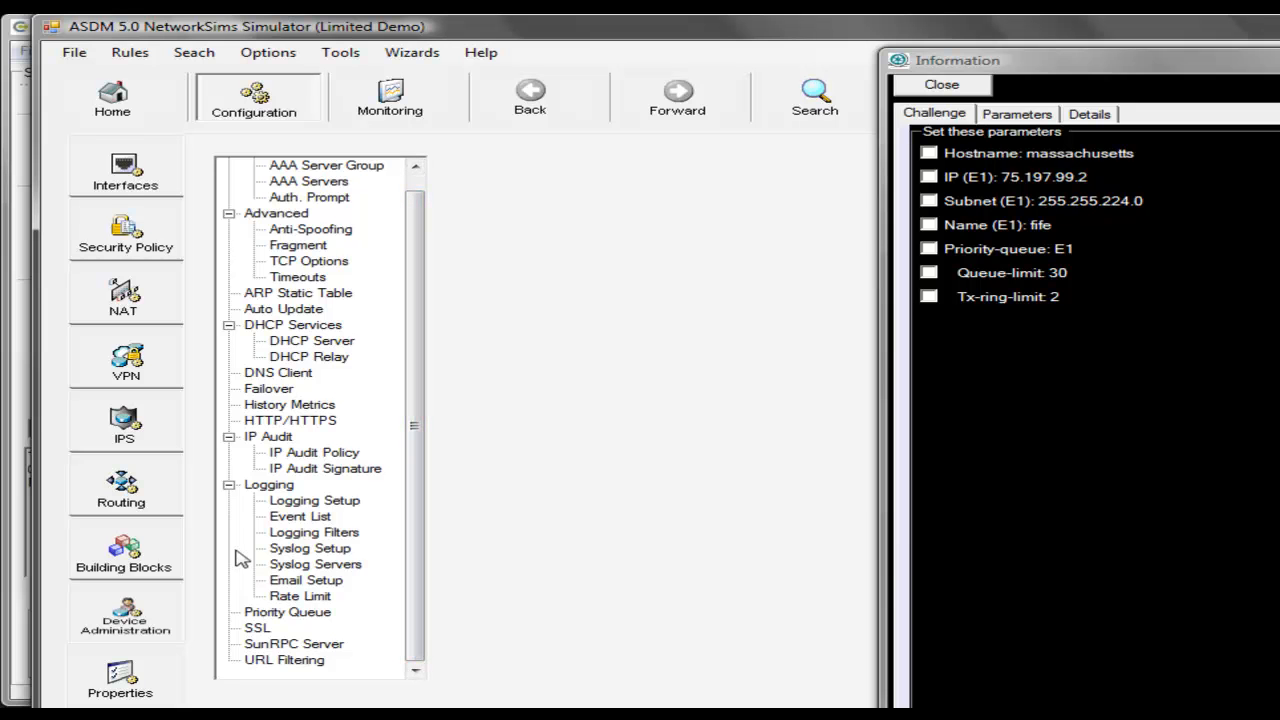
left_click(124, 168)
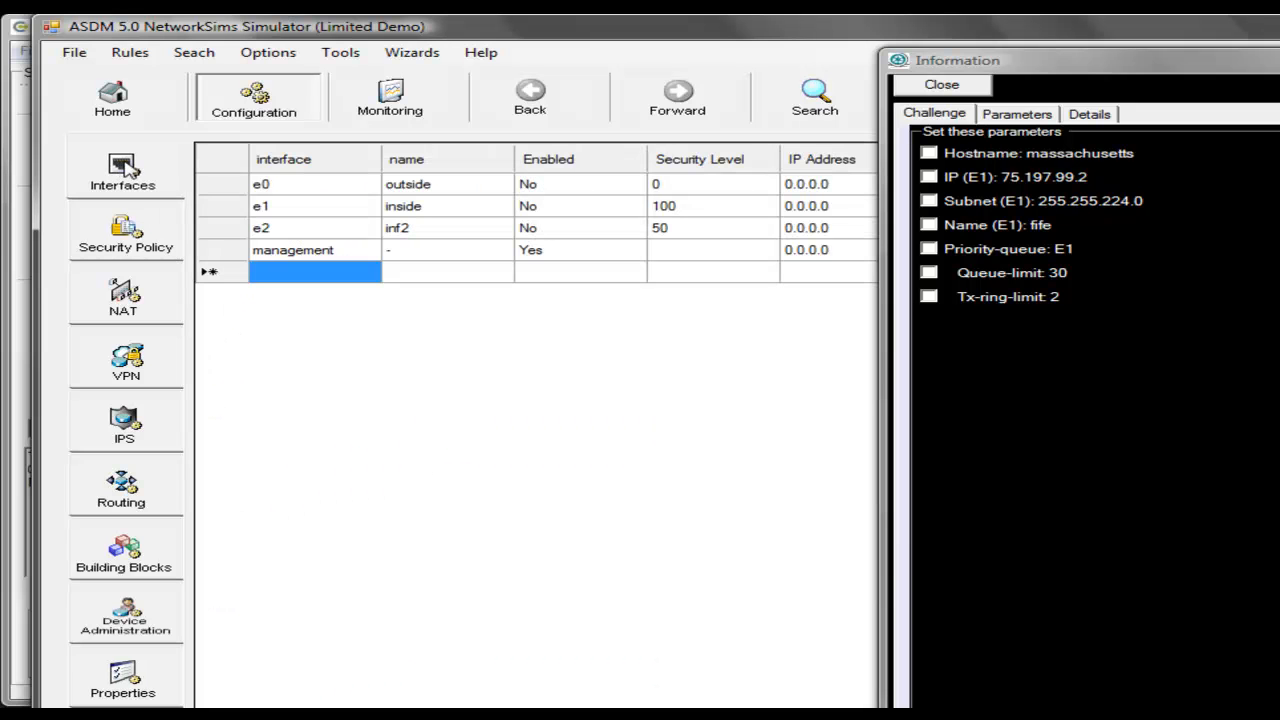
left_click(1022, 67)
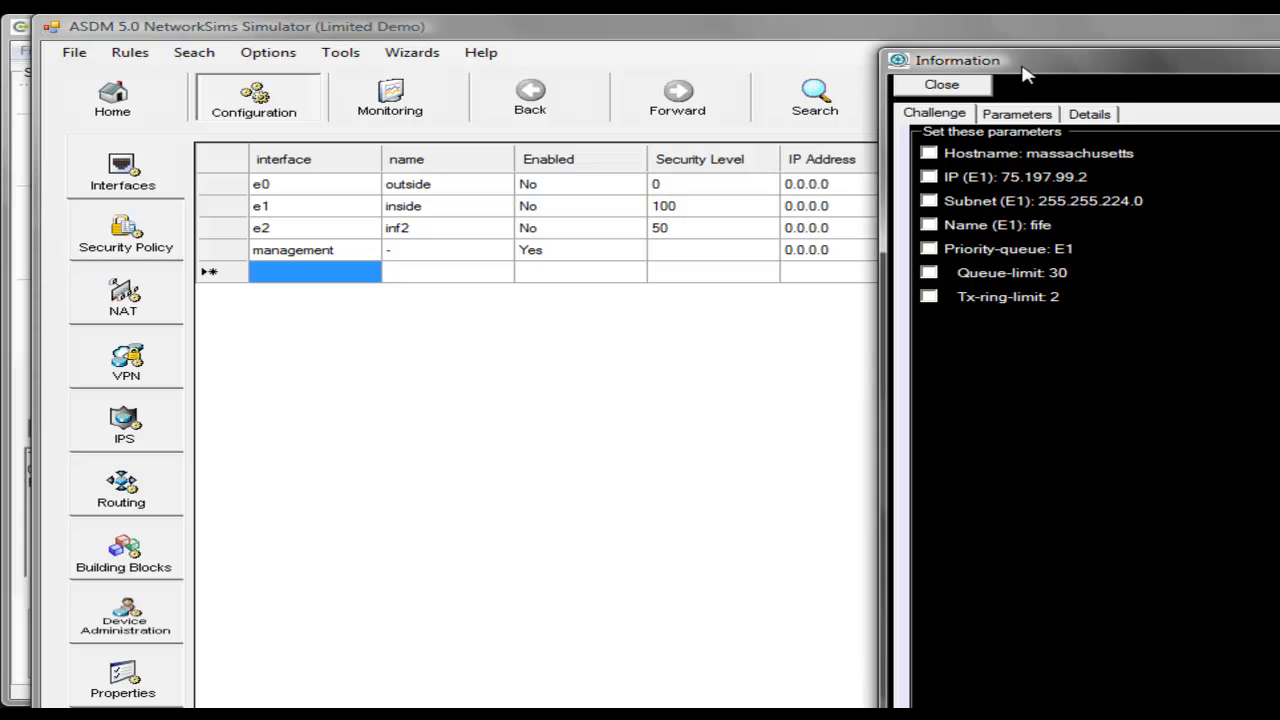
left_click_drag(1025, 72, 903, 194)
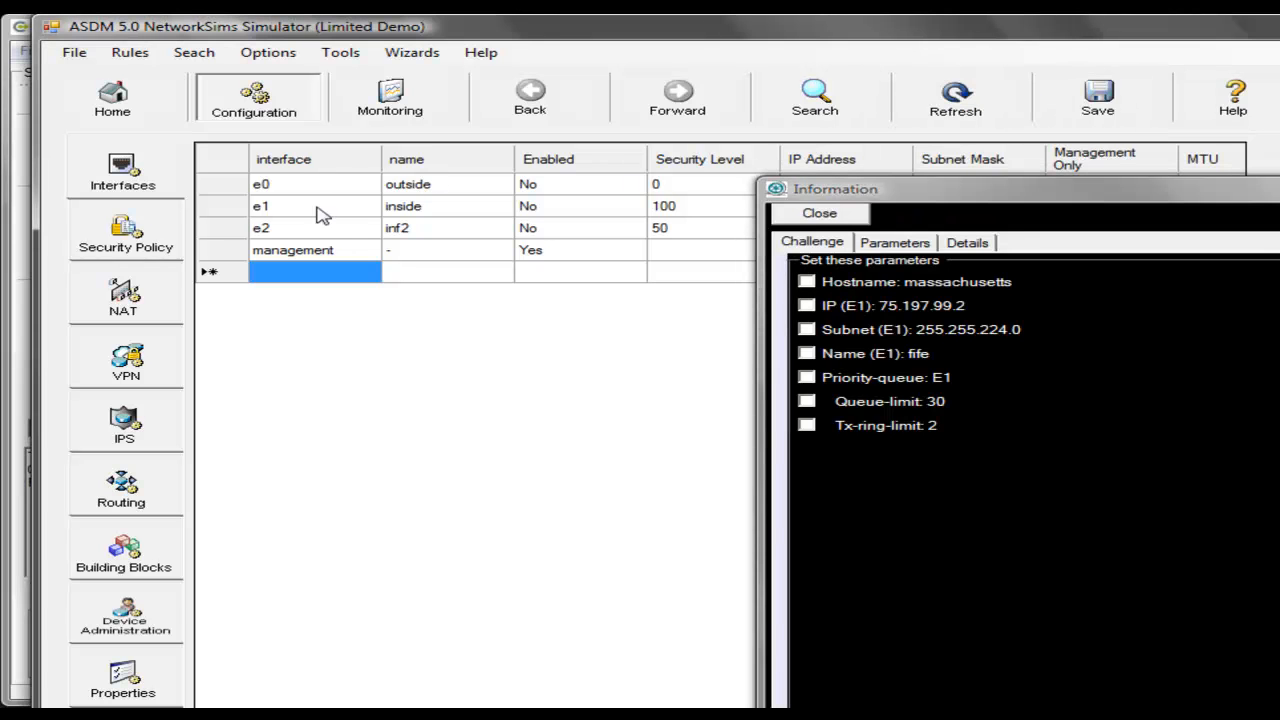
left_click(322, 216)
left_click_drag(882, 196, 720, 277)
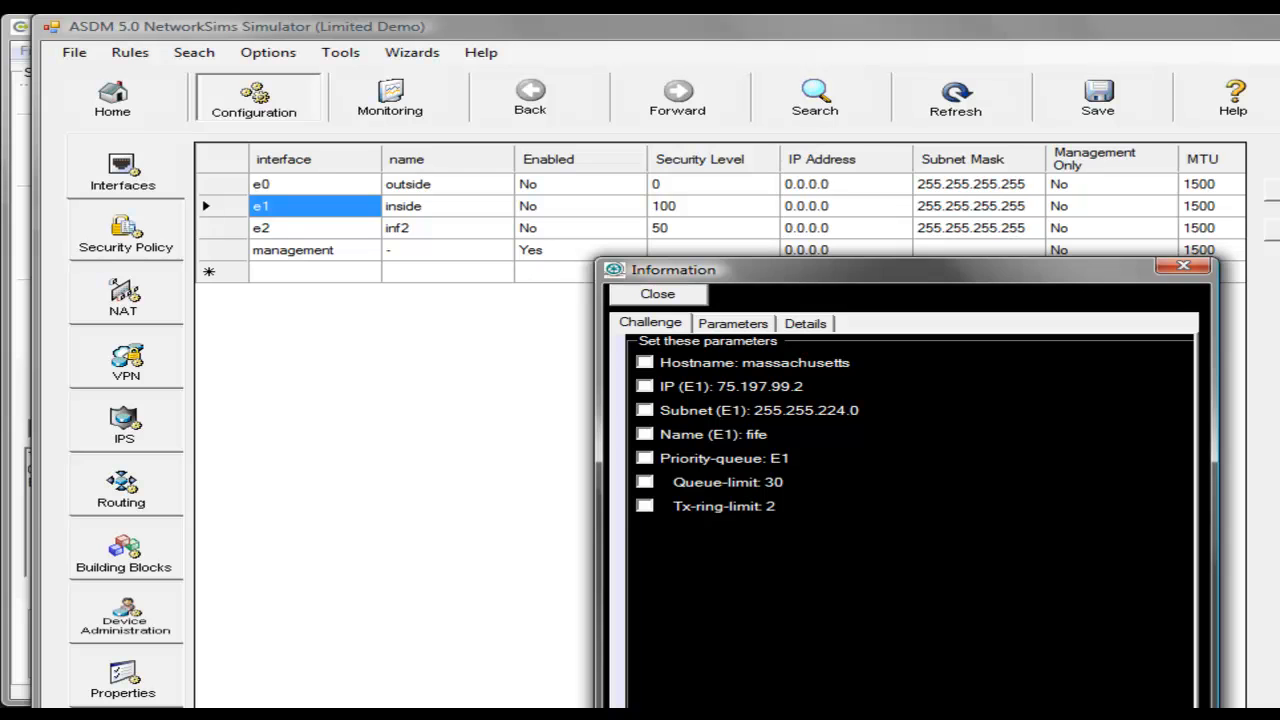
left_click(1274, 230)
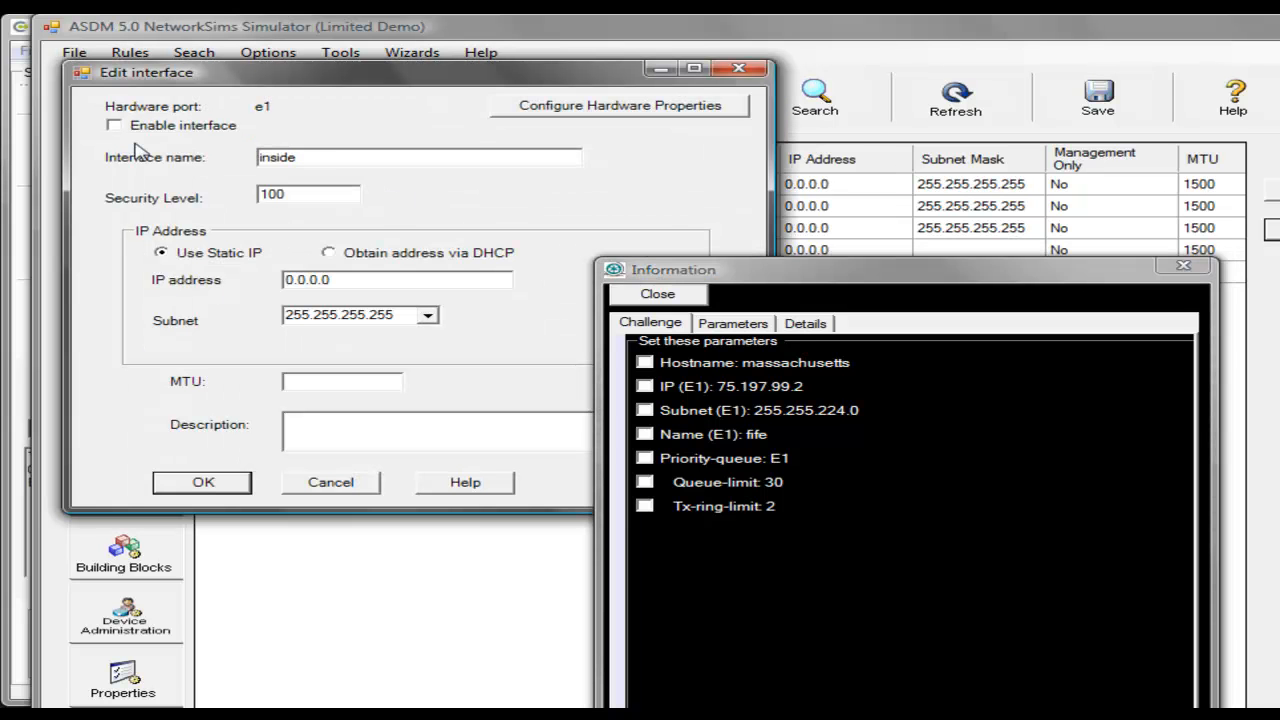
double_click(329, 155)
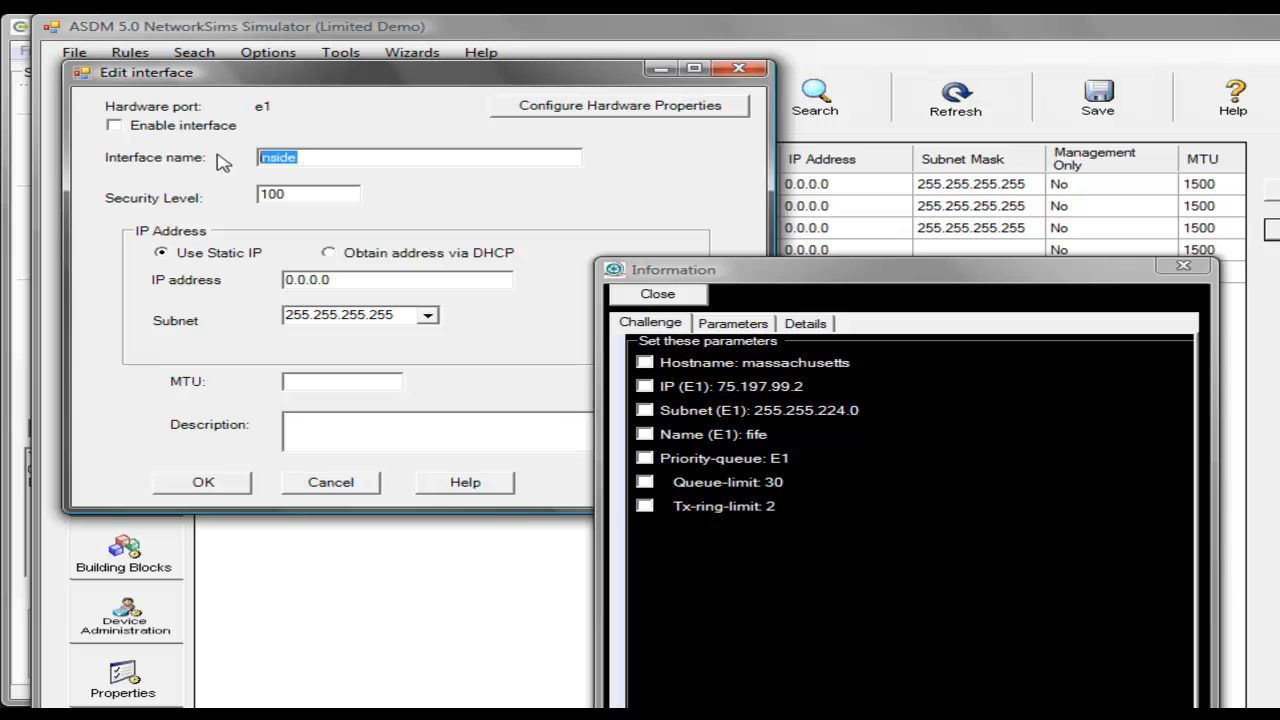
type("fife")
left_click(218, 488)
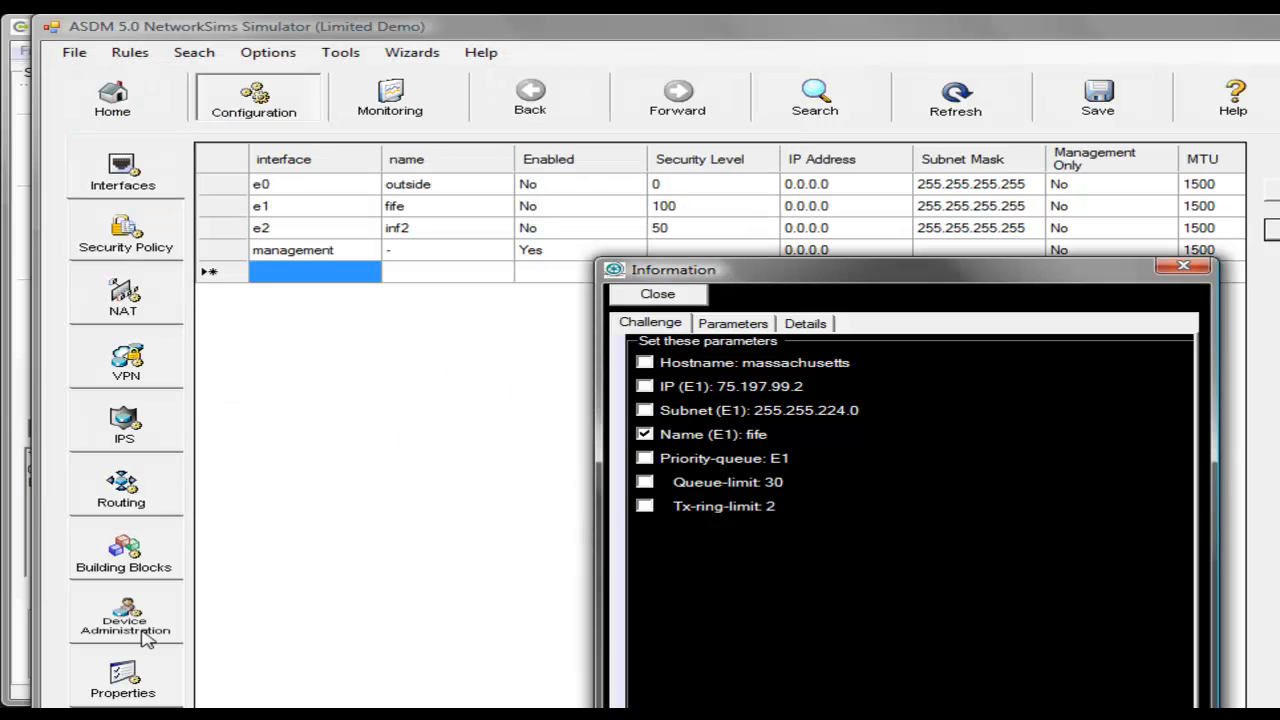
Add a priority queue on the fife interface with a queue limit of 30 and a transmission ring limit of 2 packets
left_click(135, 684)
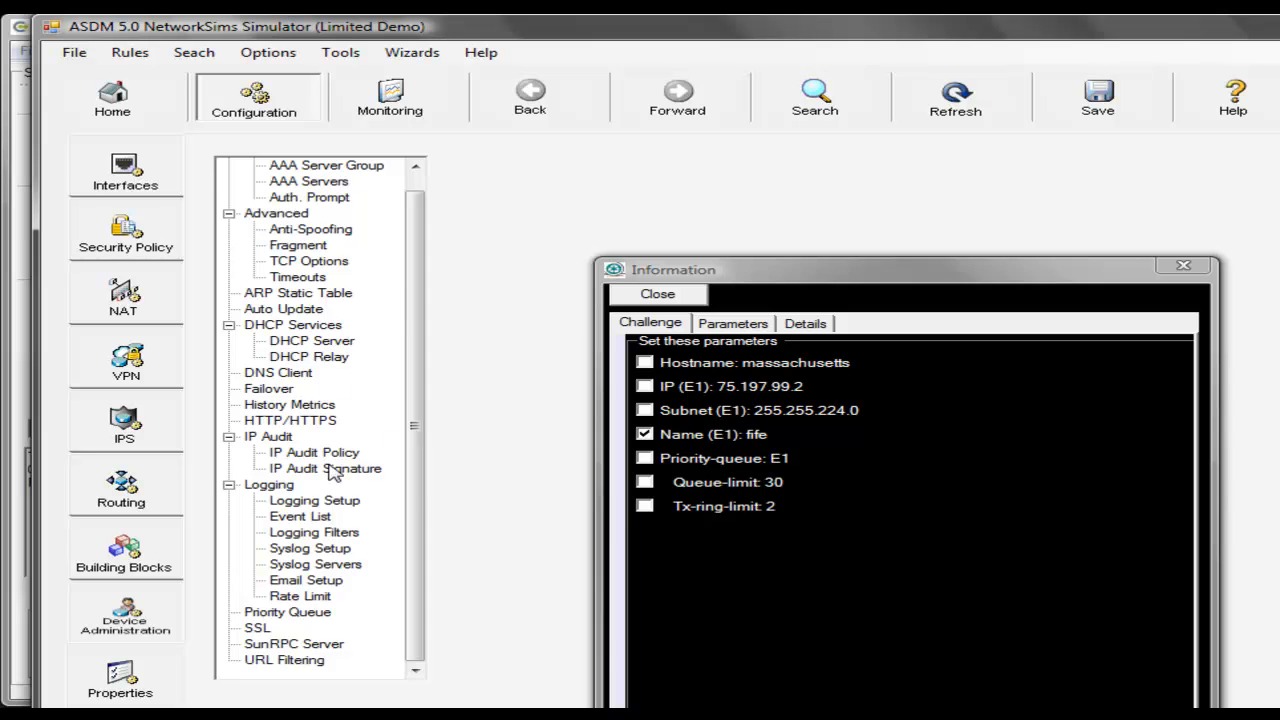
left_click(296, 613)
left_click_drag(756, 277, 286, 98)
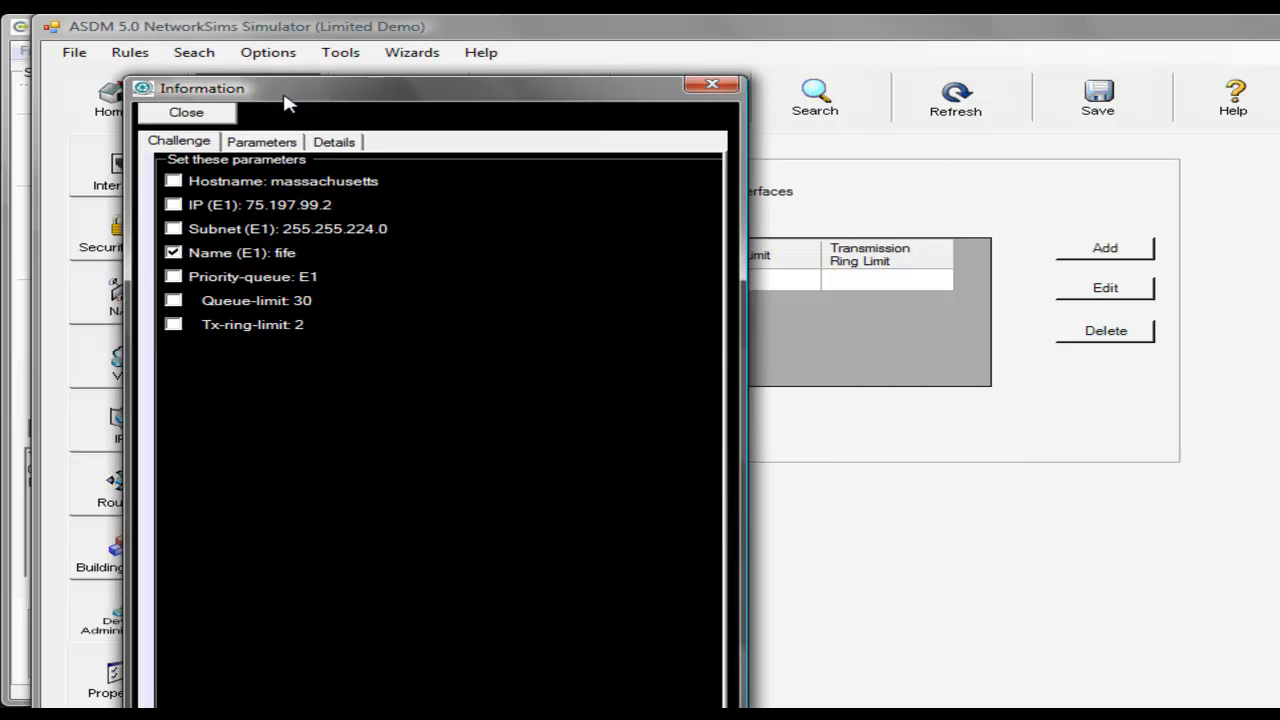
left_click(1110, 248)
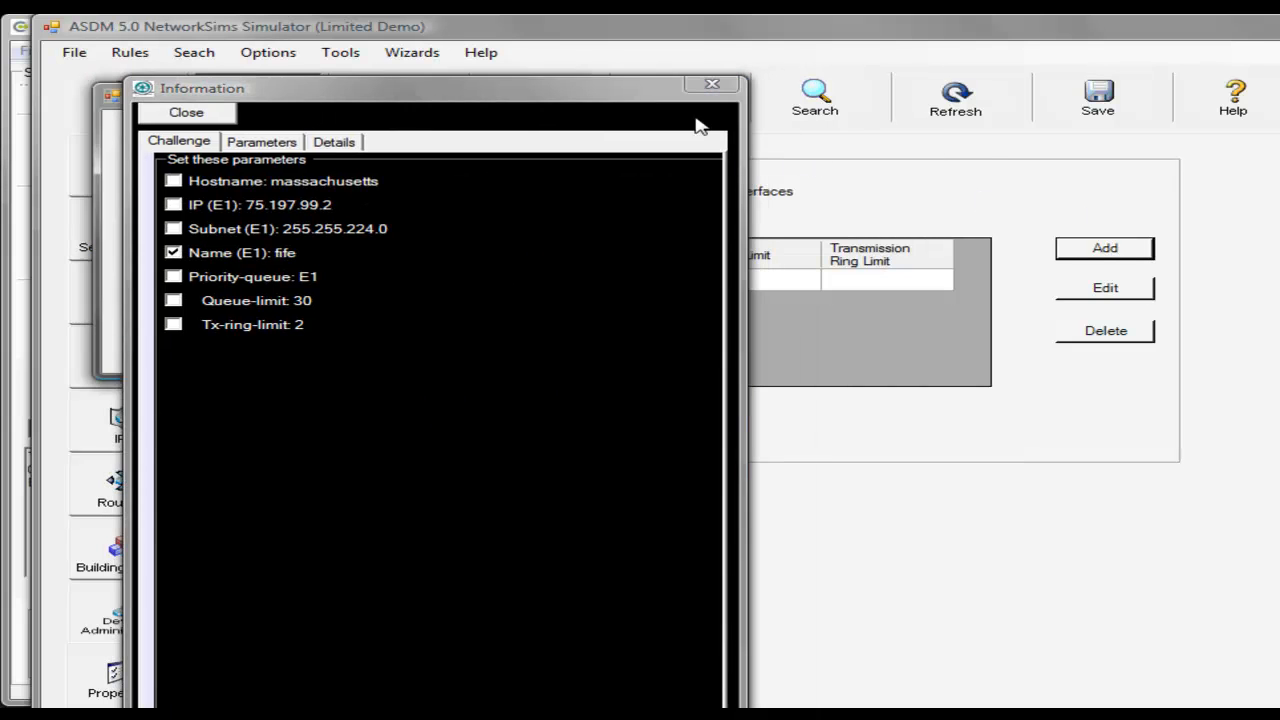
left_click_drag(520, 92, 1142, 71)
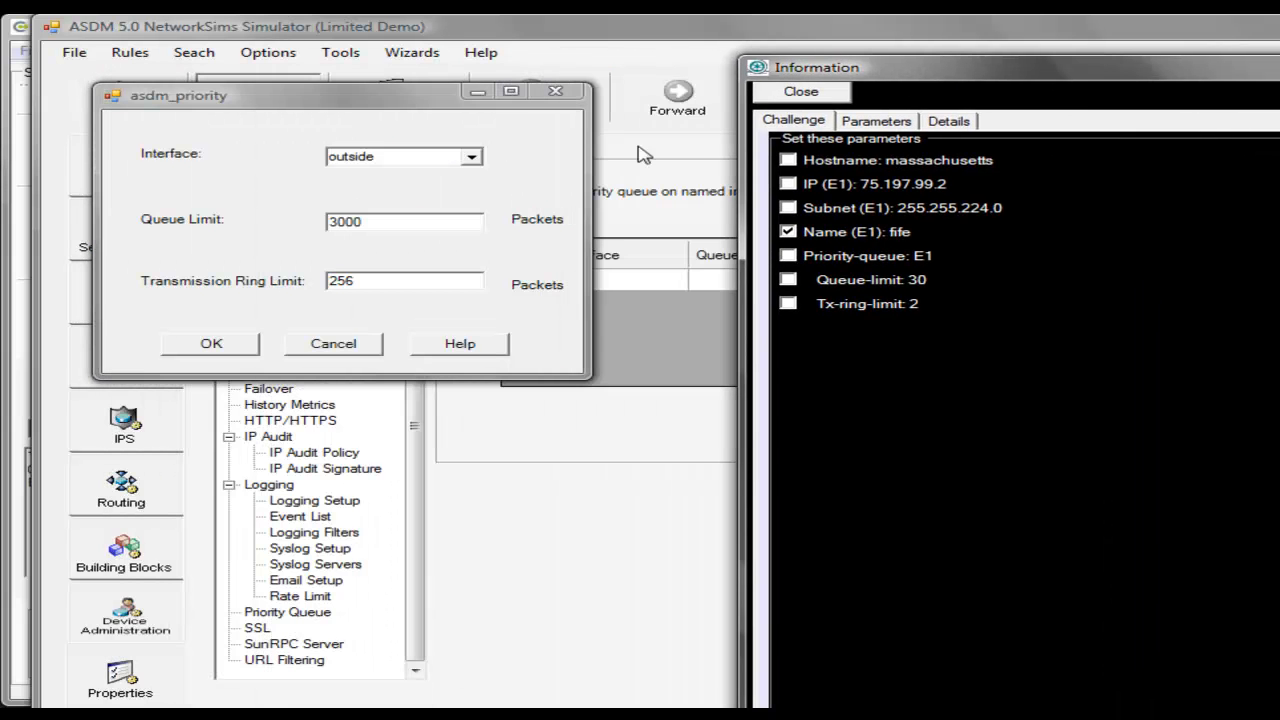
left_click(472, 158)
left_click(443, 188)
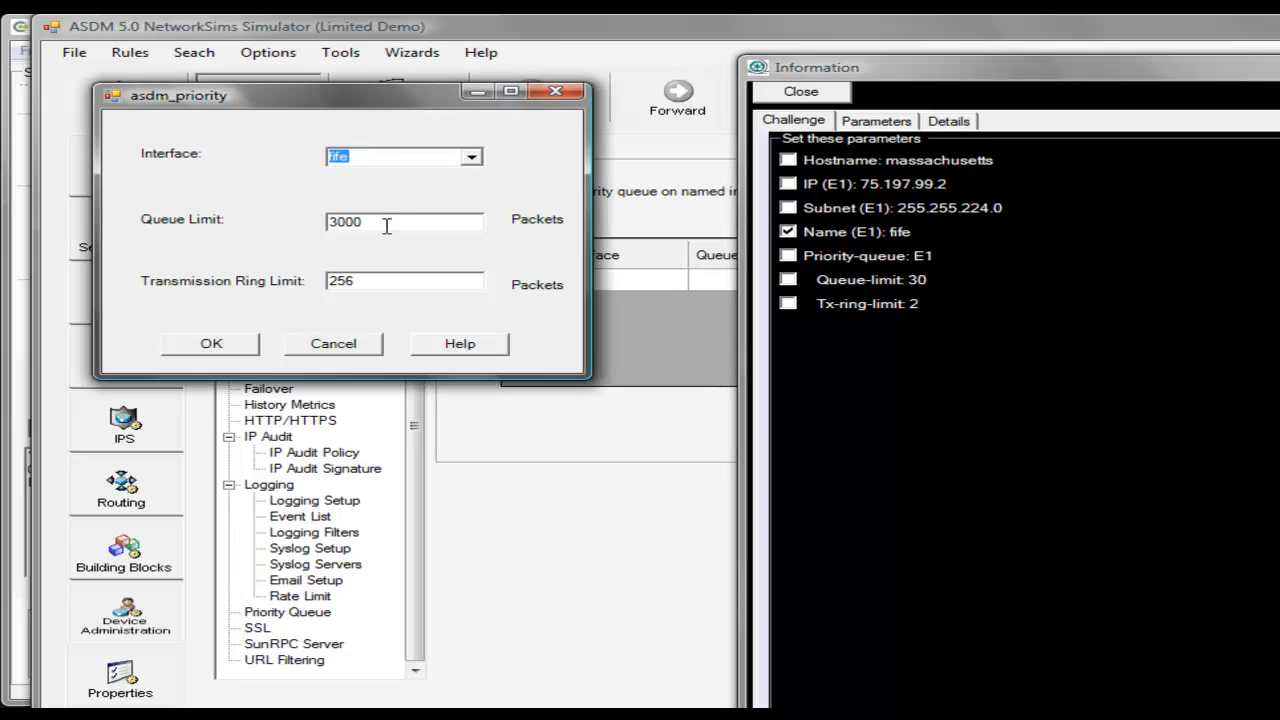
left_click_drag(386, 226, 275, 248)
type("3")
left_click_drag(388, 281, 216, 300)
type("2")
left_click(211, 344)
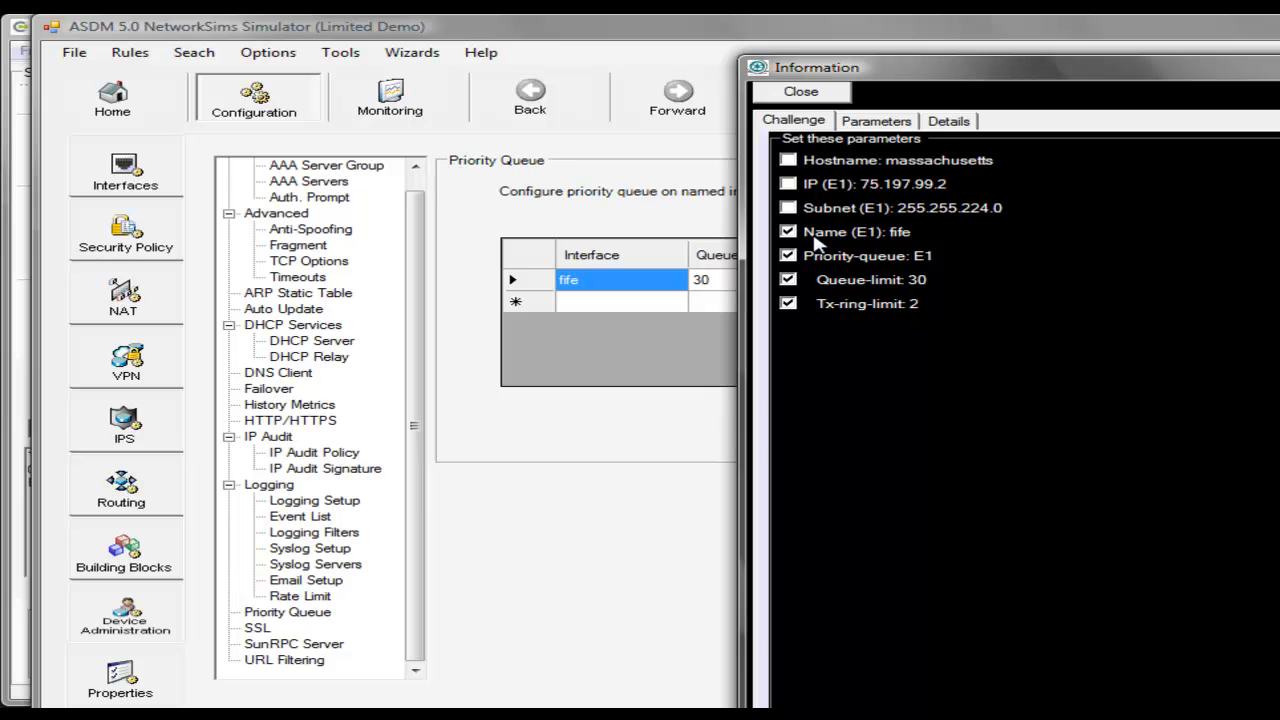
Close the ASDM simulator and boot the PIX console into privileged mode with the enable command
double_click(53, 30)
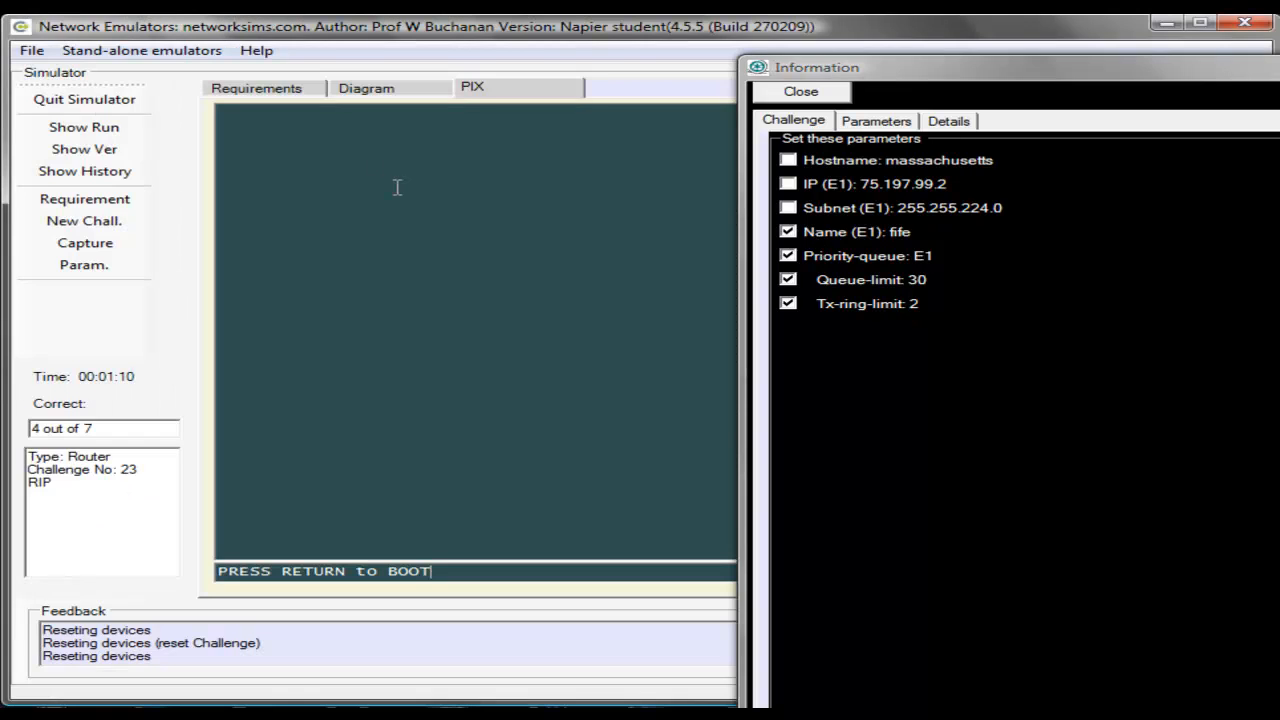
key("Return")
type("enable")
key("Return")
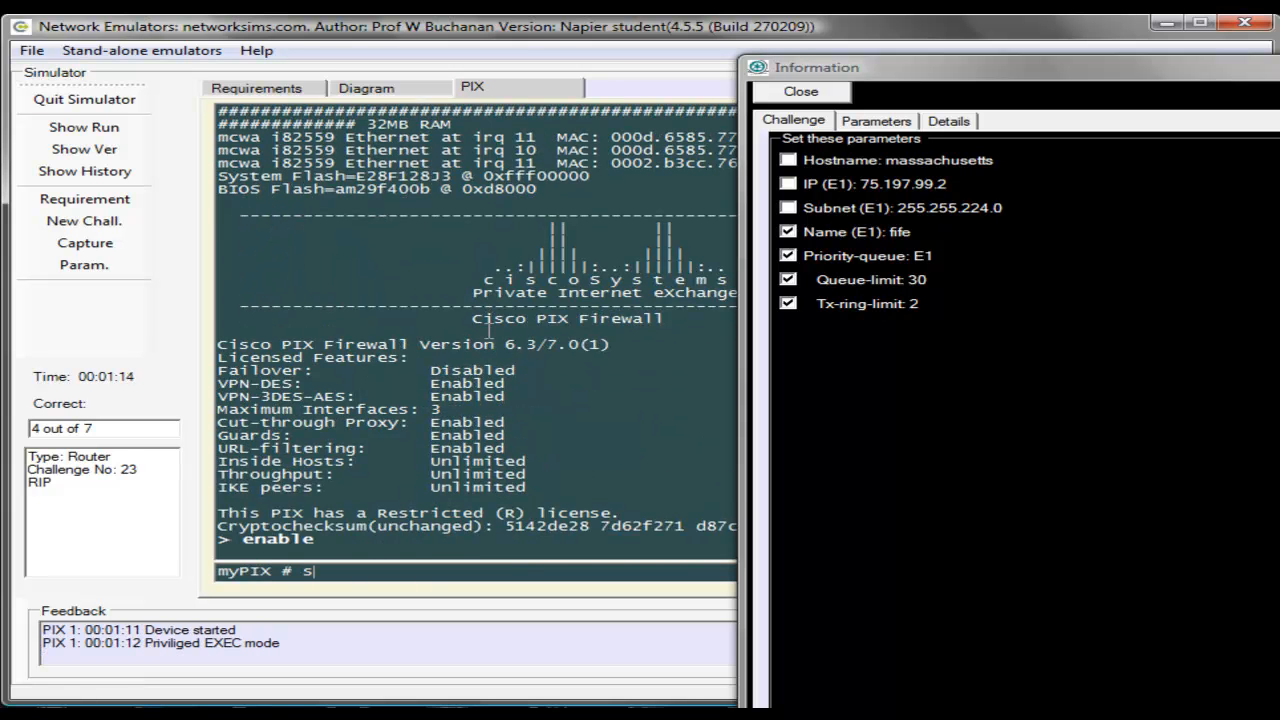
key("BackSpace")
key("BackSpace")
key("BackSpace")
Show the PIX running configuration, review it down to the priority-queue lines, and close it
left_click(64, 127)
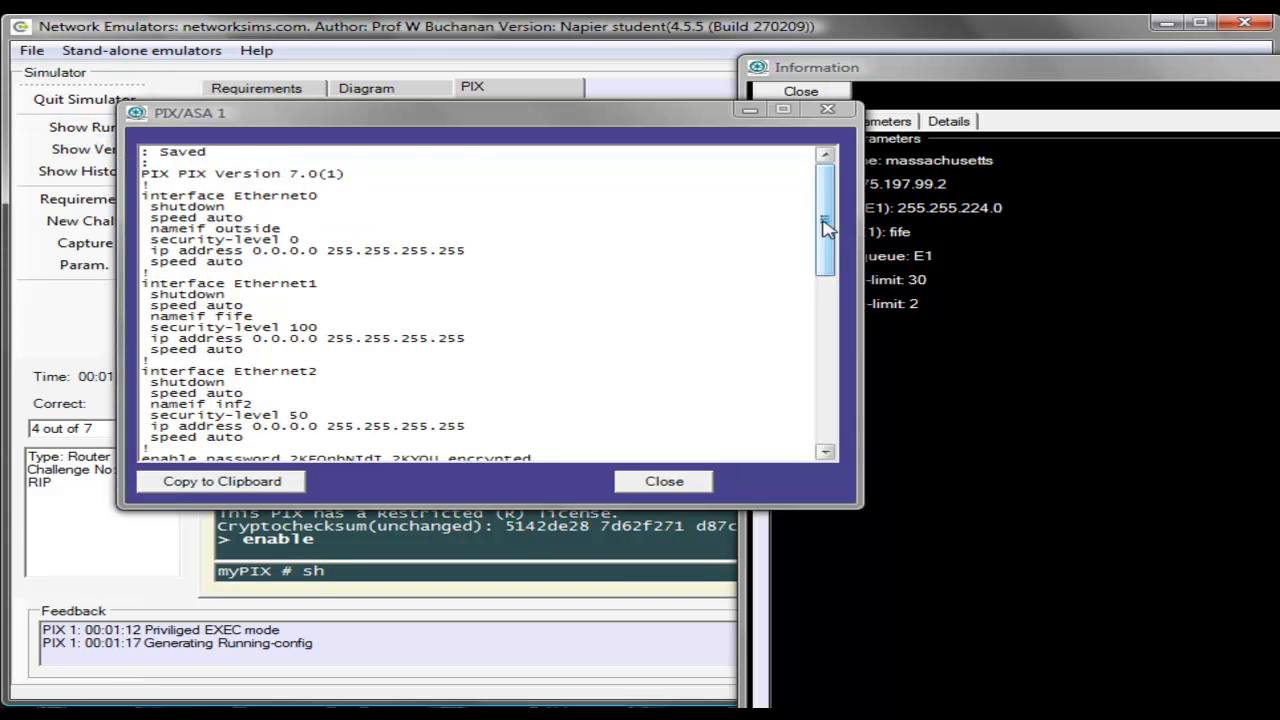
left_click_drag(826, 215, 826, 396)
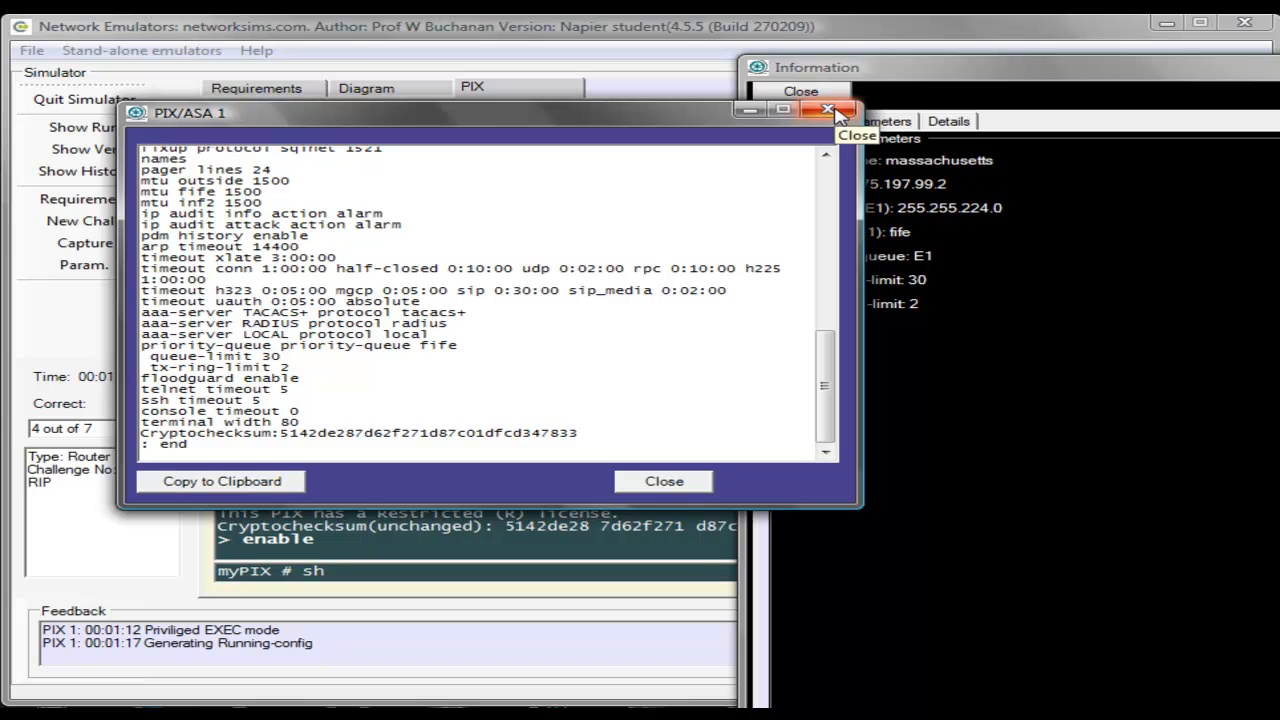
left_click(670, 485)
Quit the current simulation and launch ASDM Challenge a24
left_click(90, 101)
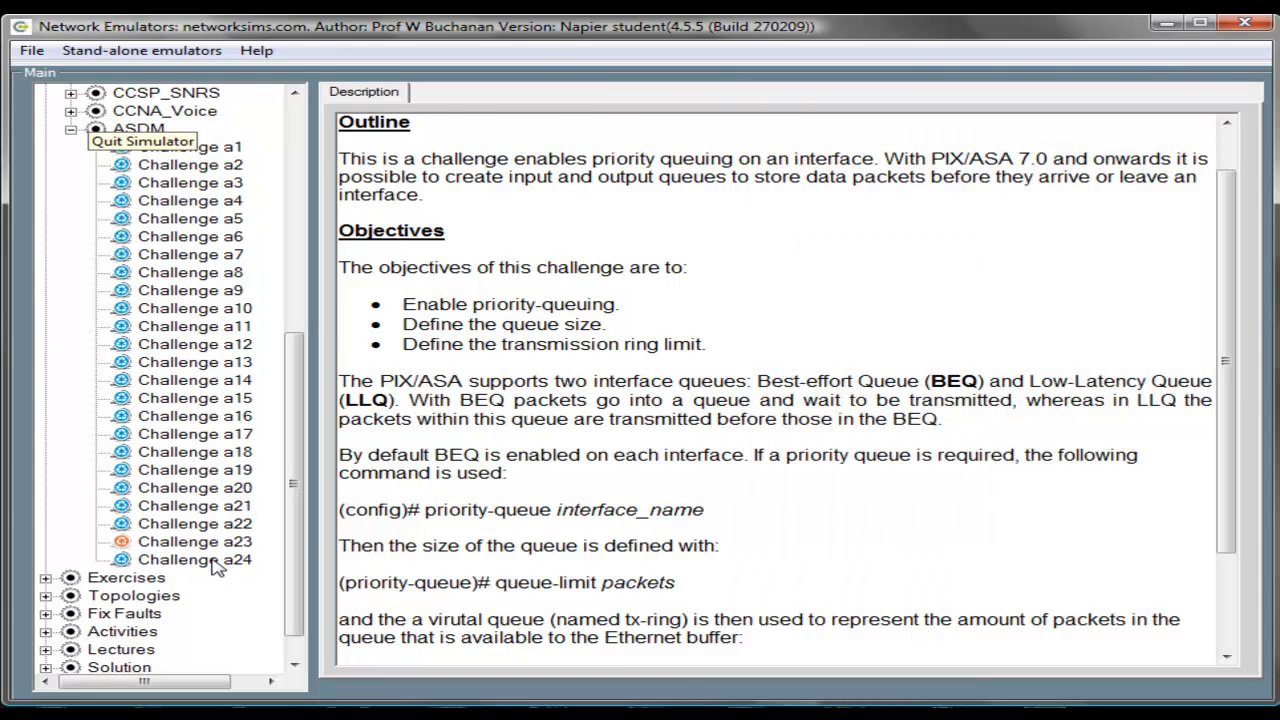
left_click(213, 560)
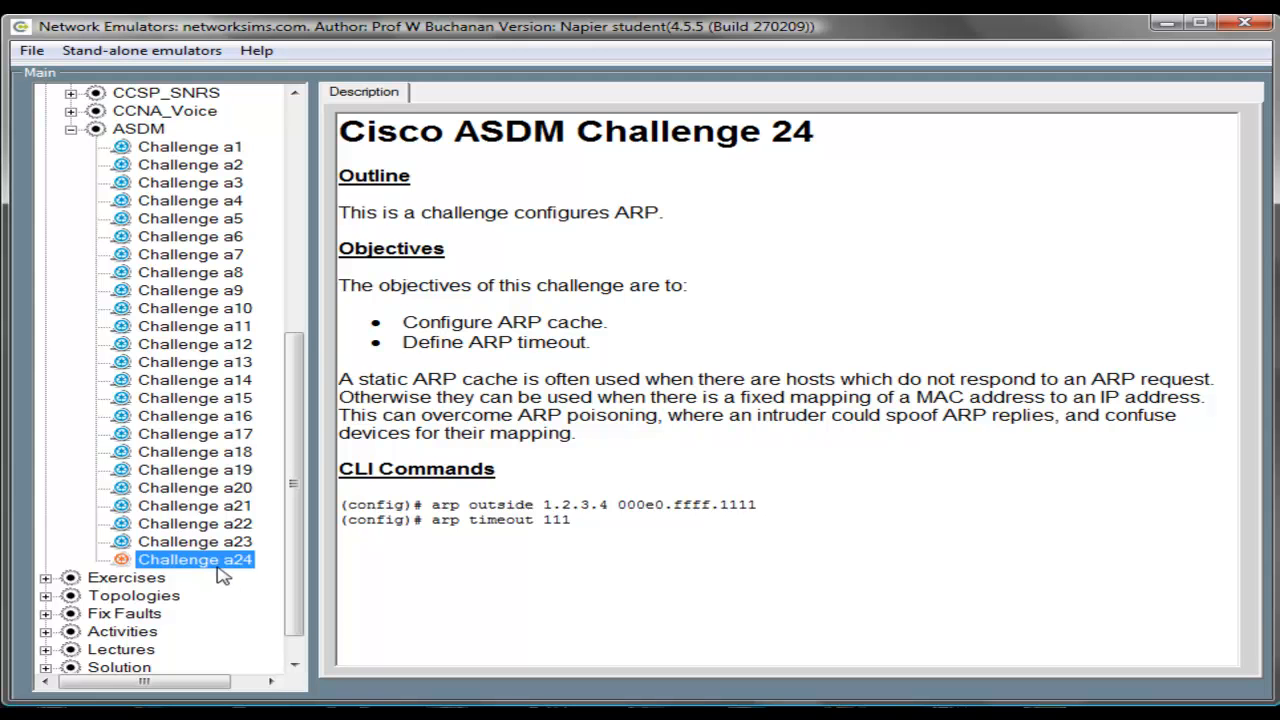
double_click(226, 562)
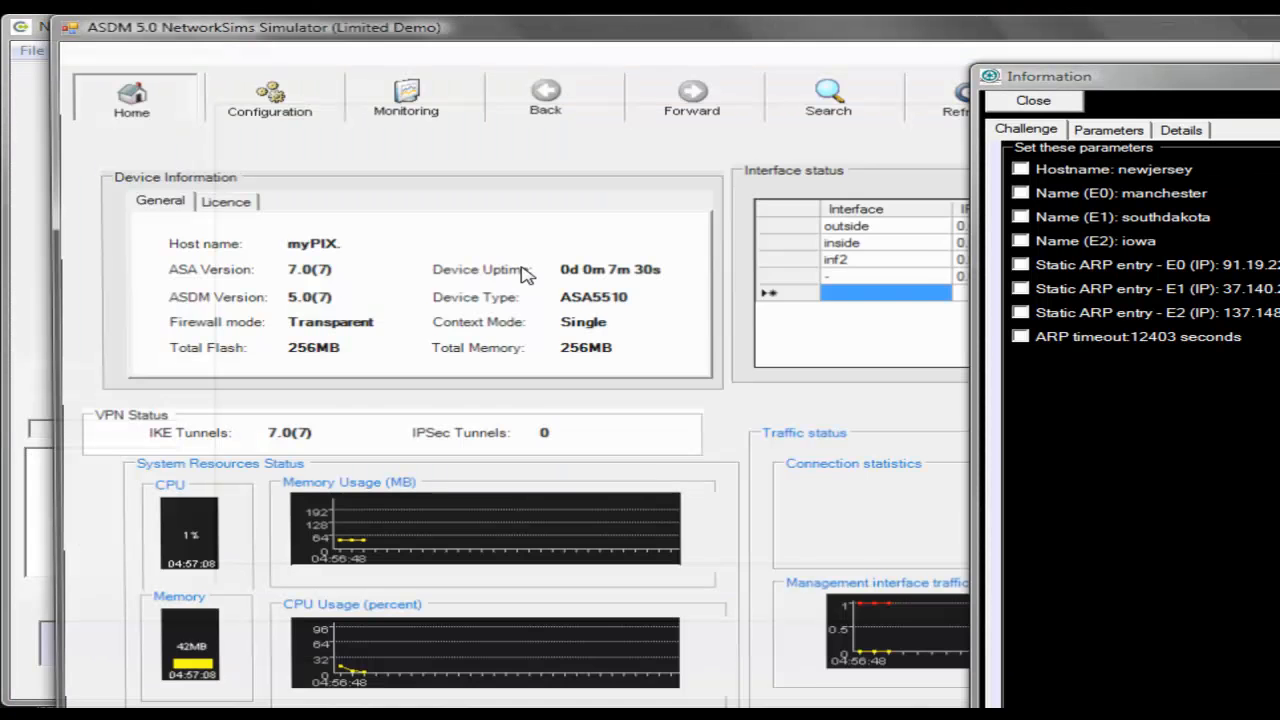
Open the interface configuration and rename interface e0 to manchester
left_click_drag(1120, 80, 1005, 65)
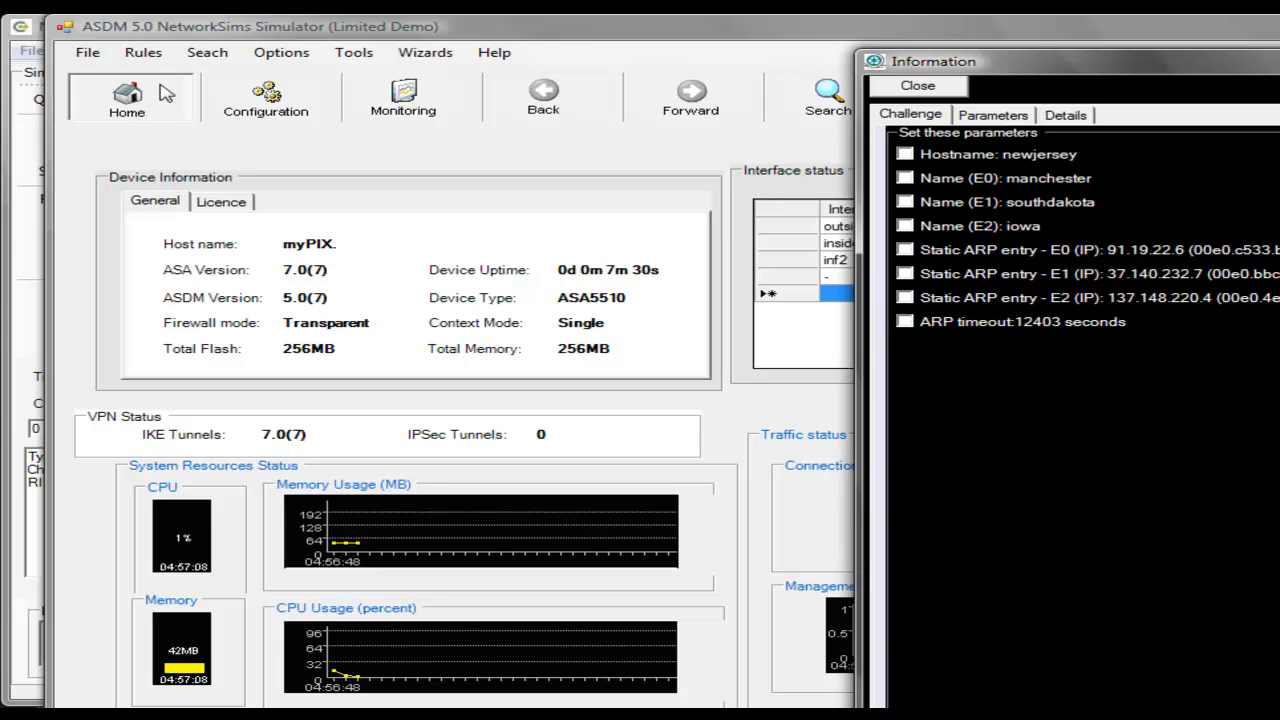
left_click(277, 103)
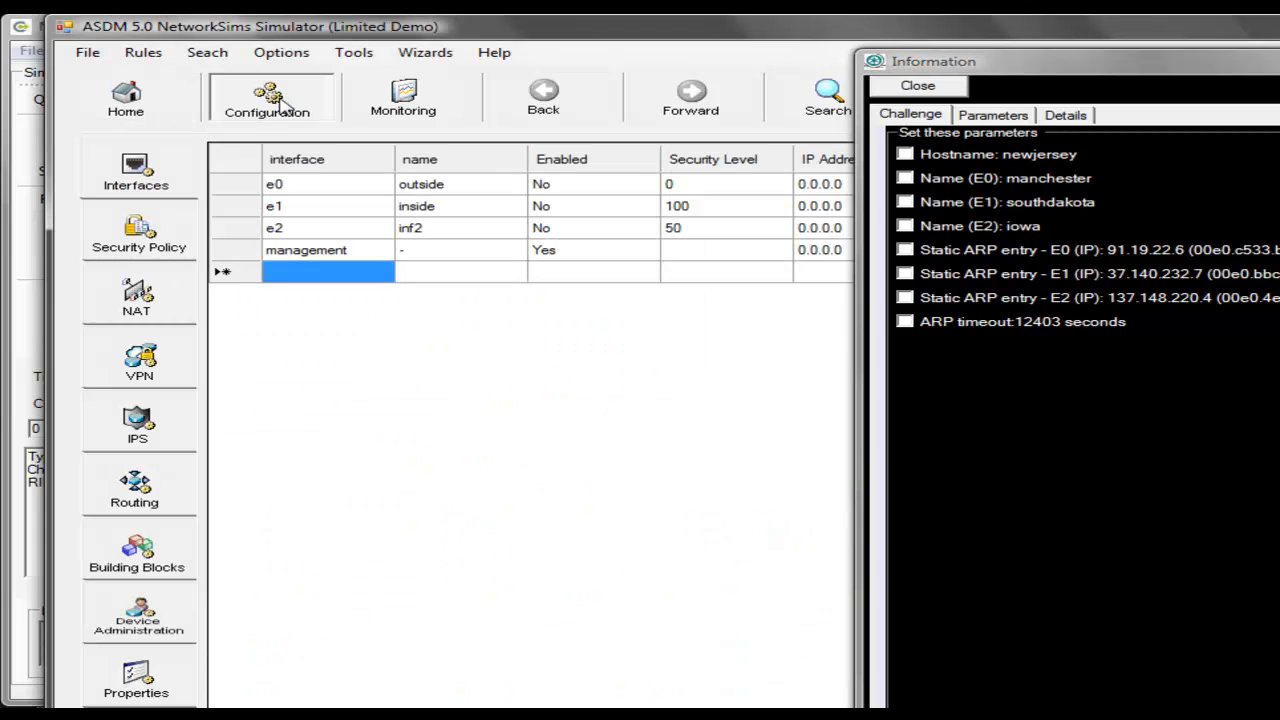
left_click(307, 186)
left_click_drag(980, 67, 816, 302)
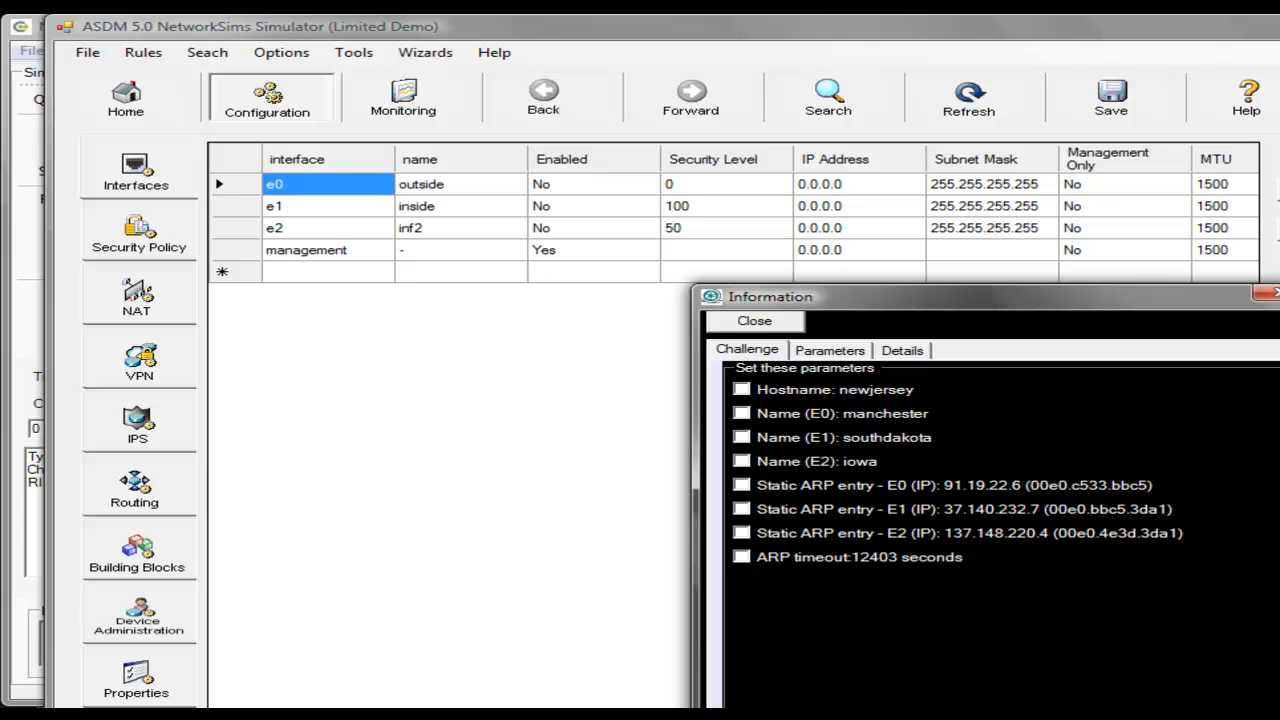
left_click(1279, 230)
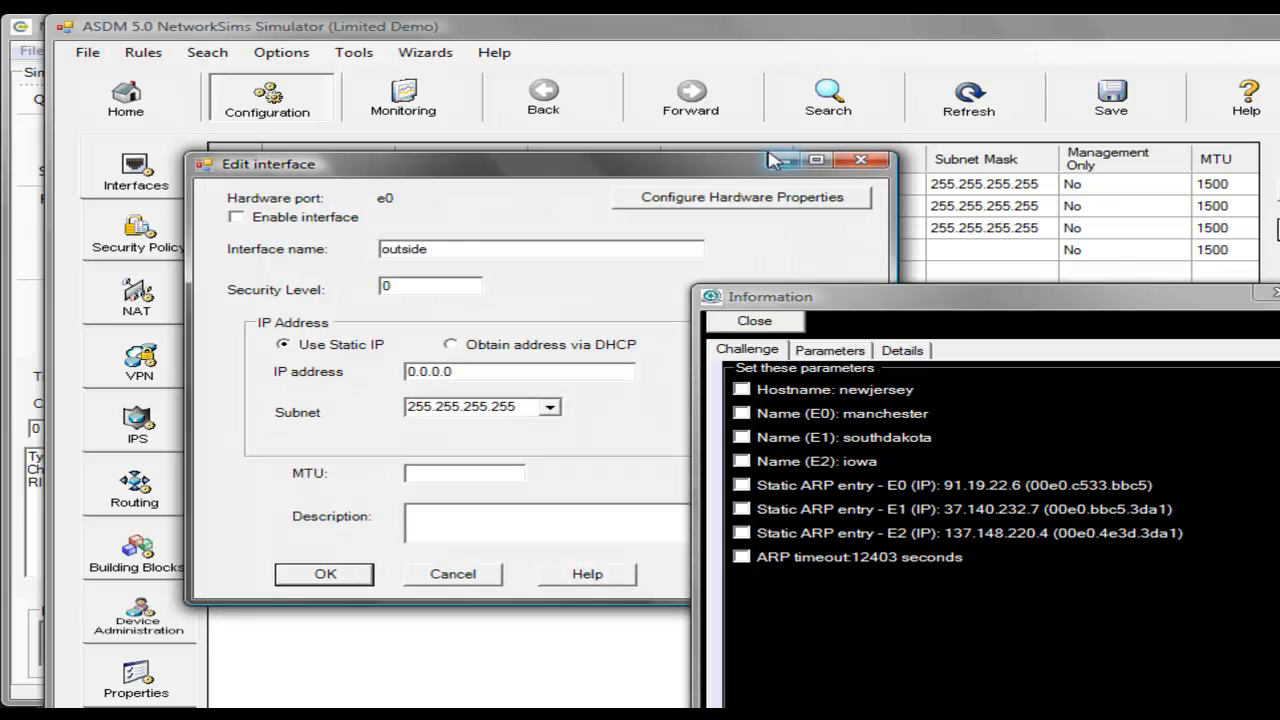
left_click(462, 249)
left_click_drag(462, 249, 185, 275)
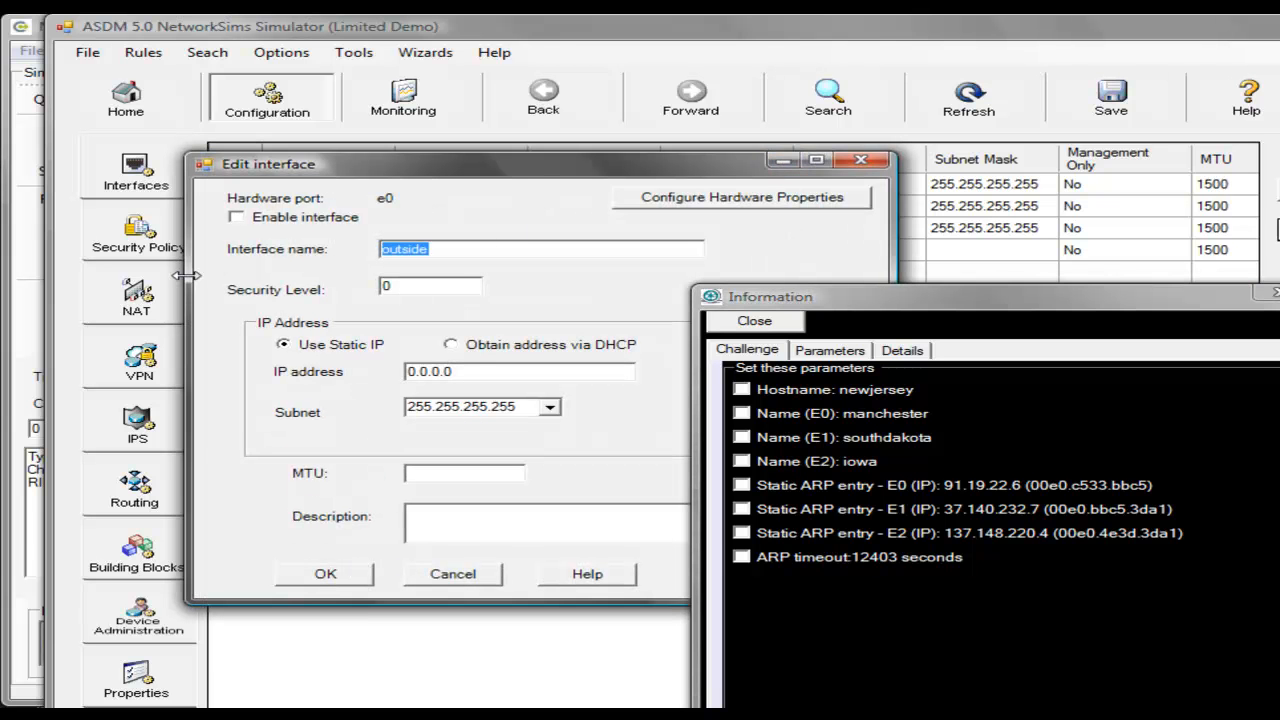
type("manchester")
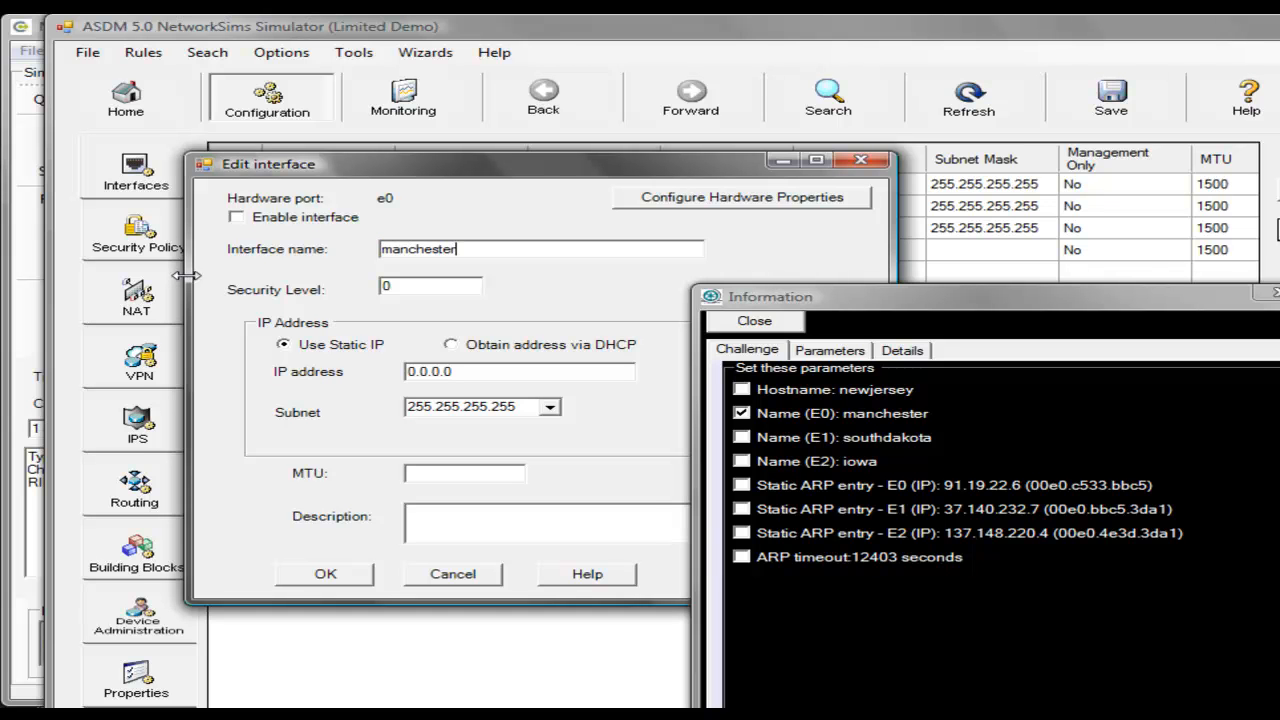
left_click(335, 575)
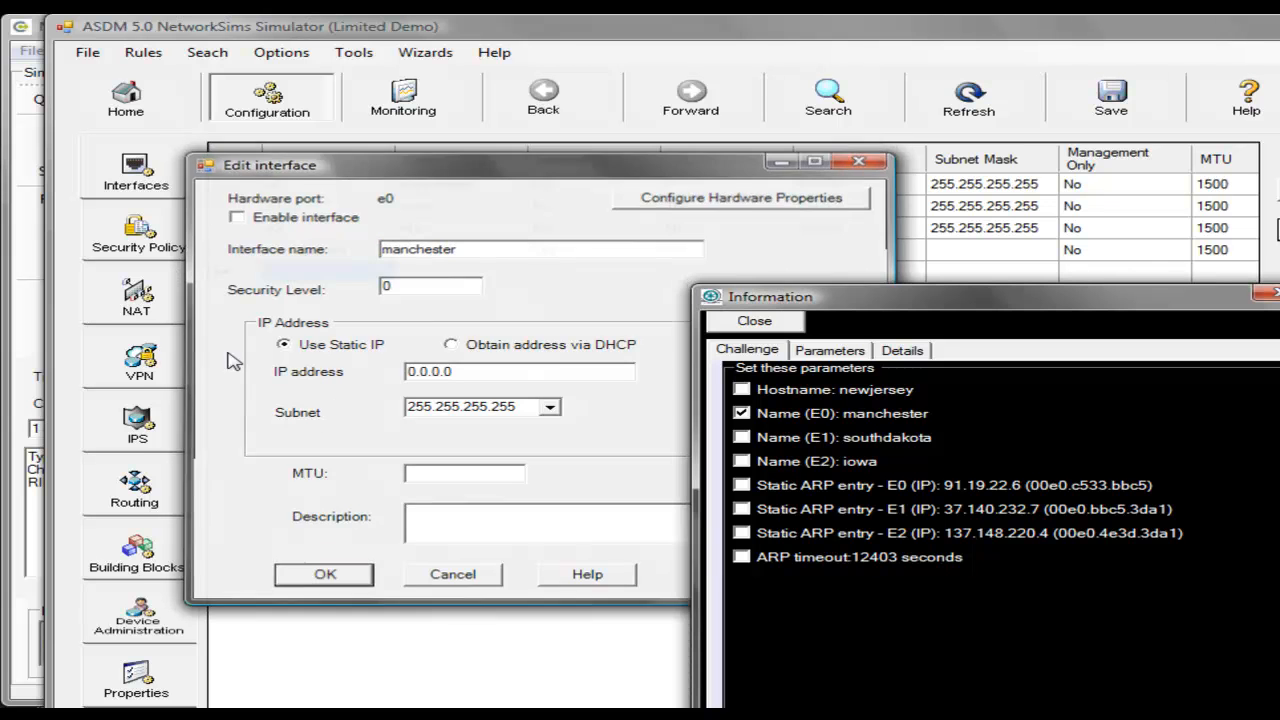
Add a static ARP entry on manchester with IP 91.19.22.6 and MAC 00e0.c533.bbc5, and set the ARP timeout to 12403
left_click(136, 680)
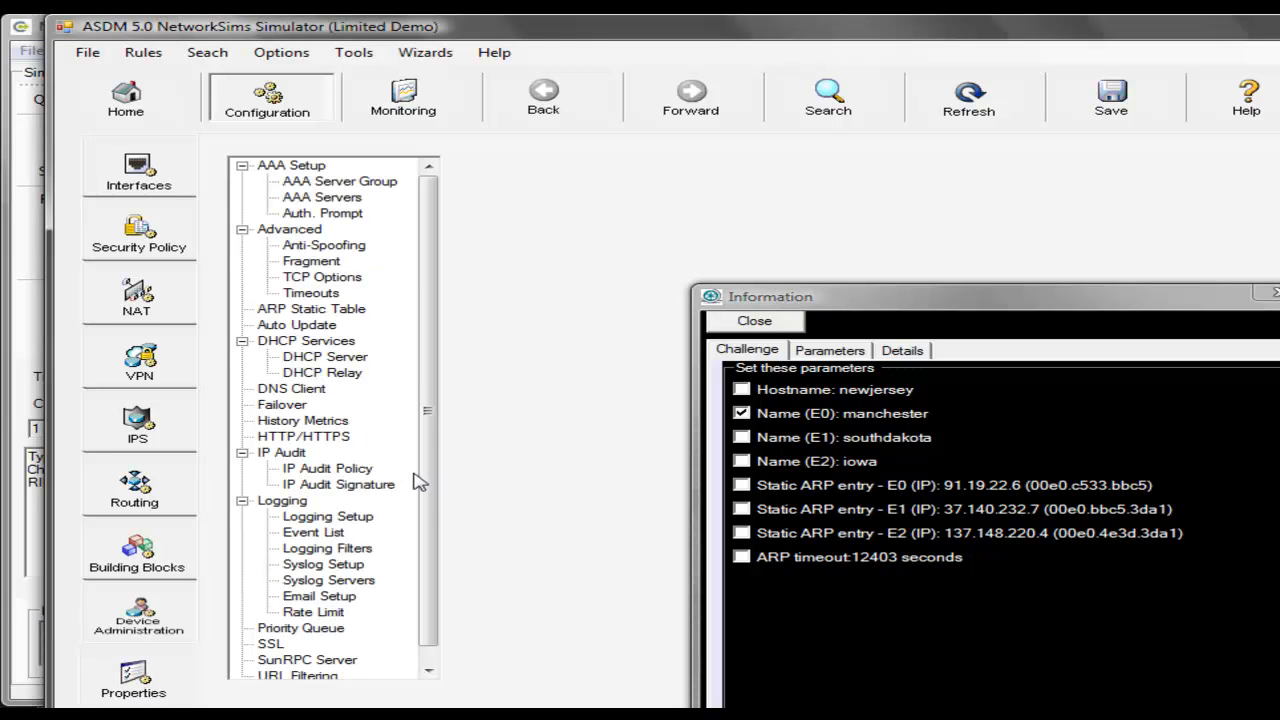
left_click(312, 312)
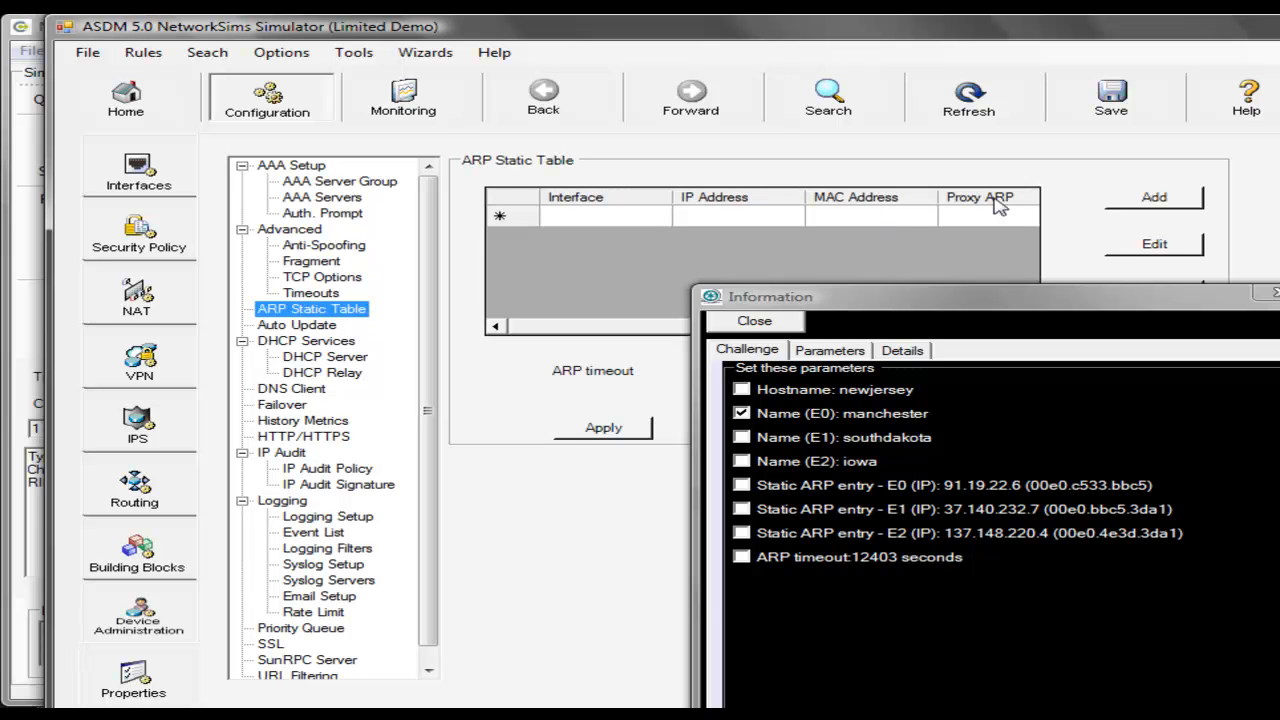
left_click(1160, 203)
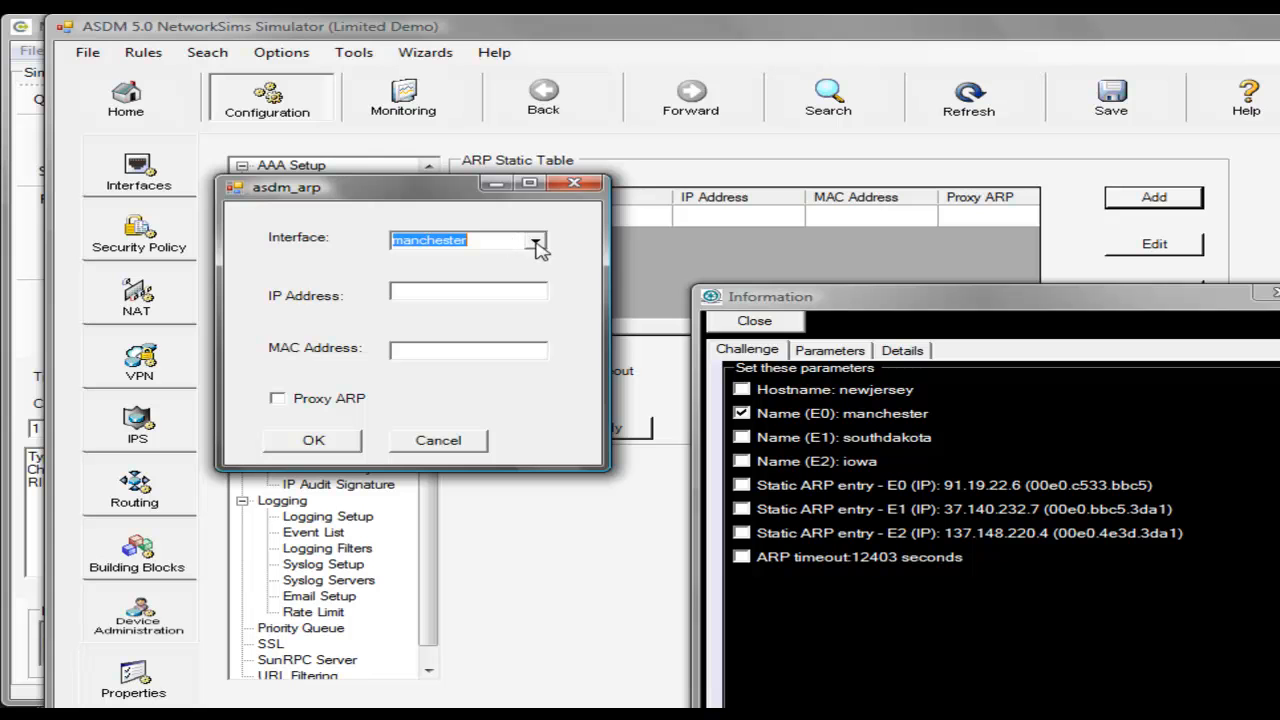
left_click(448, 291)
type("91.19.22.6")
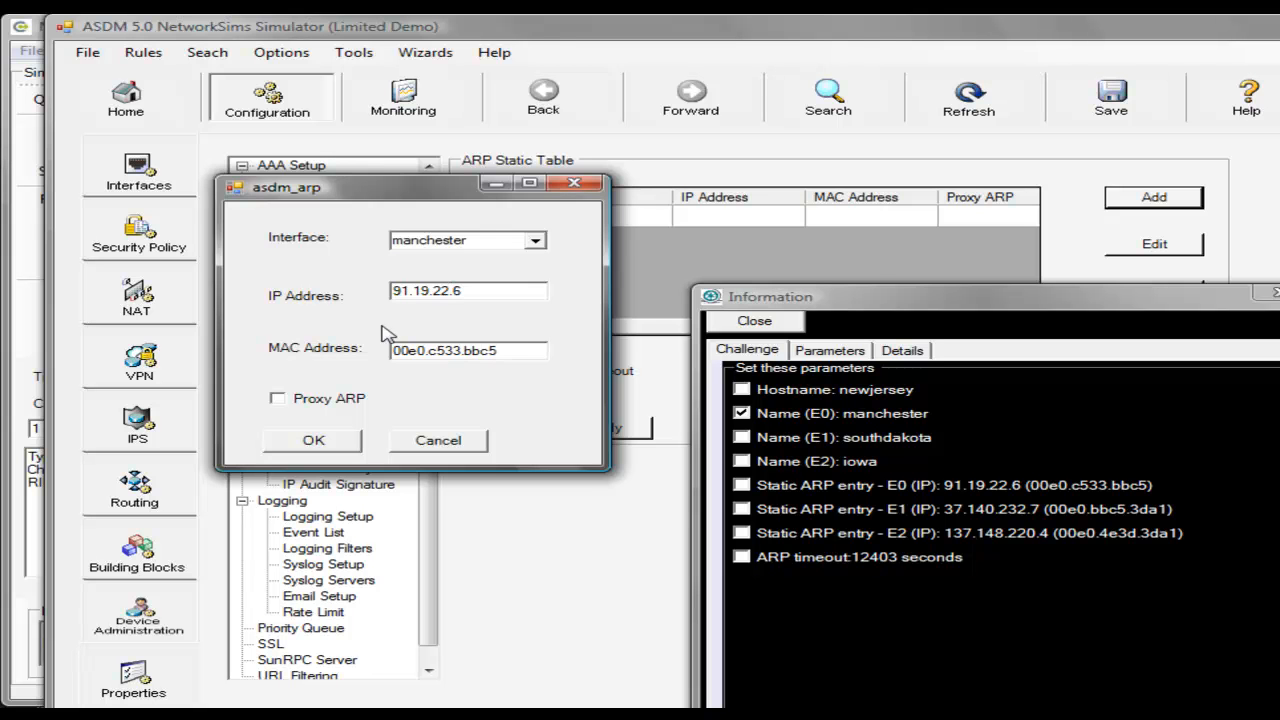
left_click(313, 443)
left_click(313, 443)
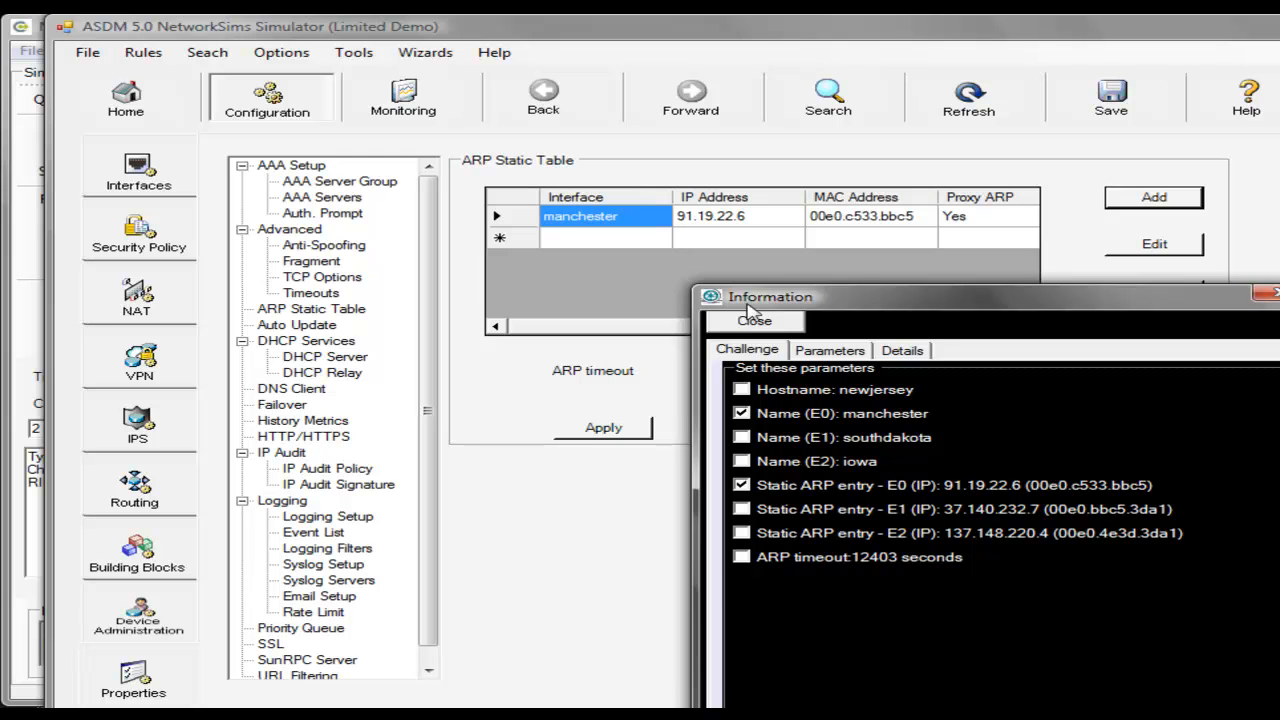
left_click_drag(752, 310, 893, 256)
left_click(714, 370)
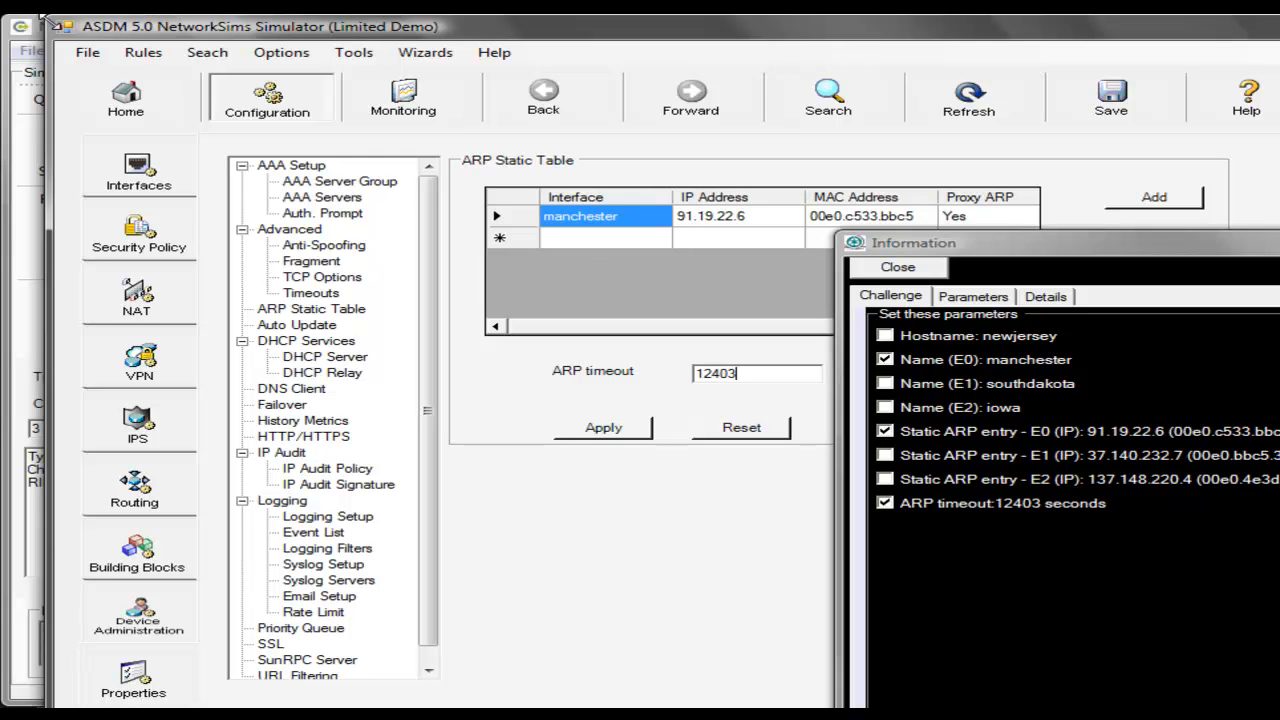
Close the ASDM window for this challenge and boot the PIX console into privileged mode using enable
left_click(64, 28)
double_click(65, 28)
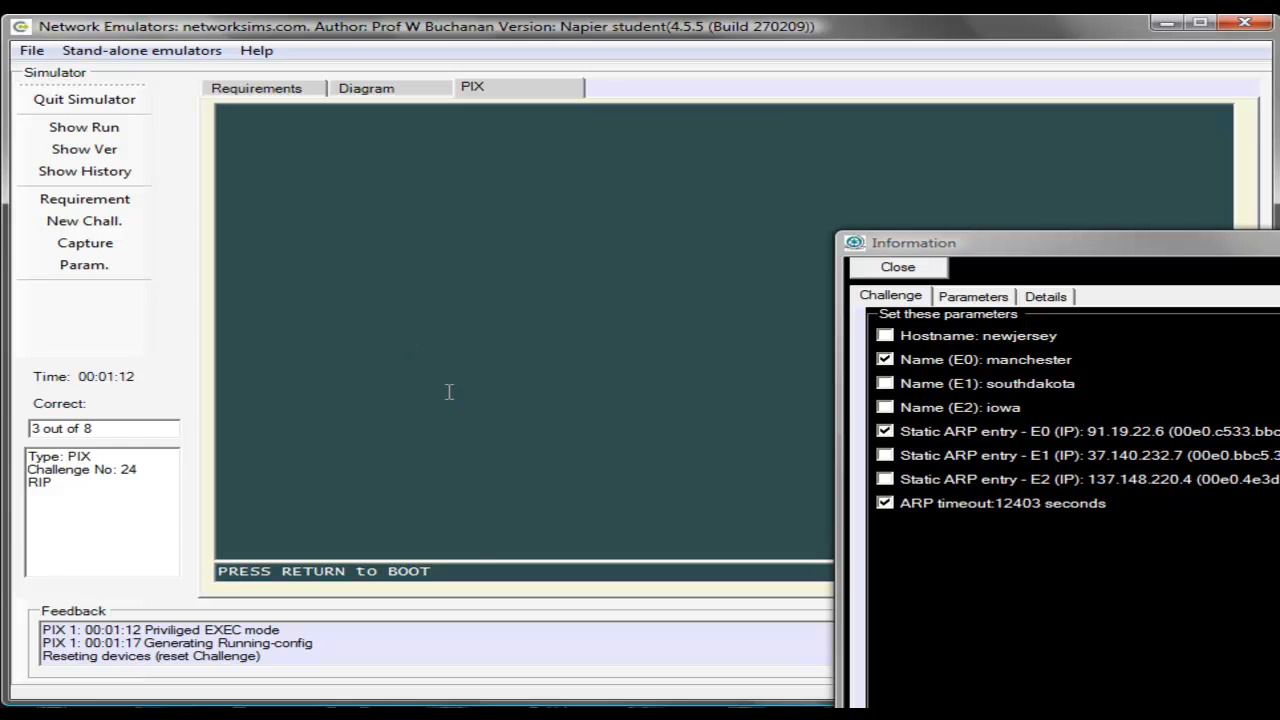
key("Return")
type("enable")
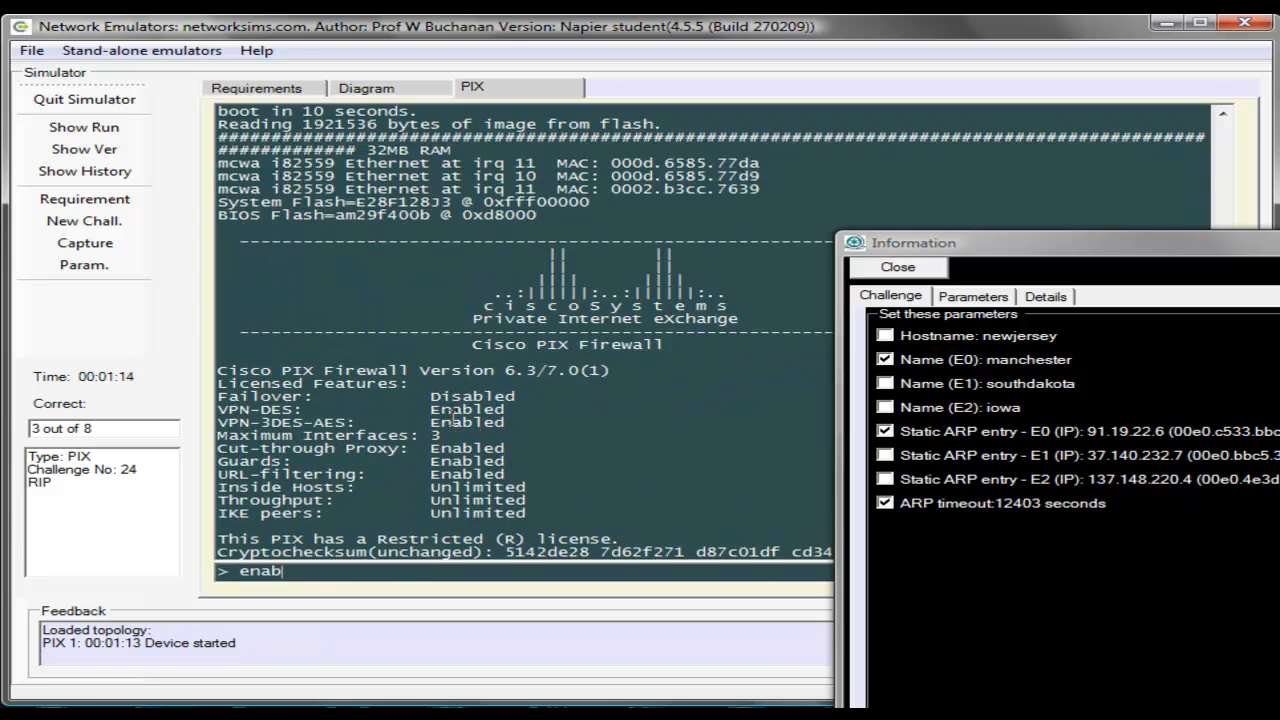
key("Return")
Show the PIX running configuration and examine its ARP settings
left_click(106, 127)
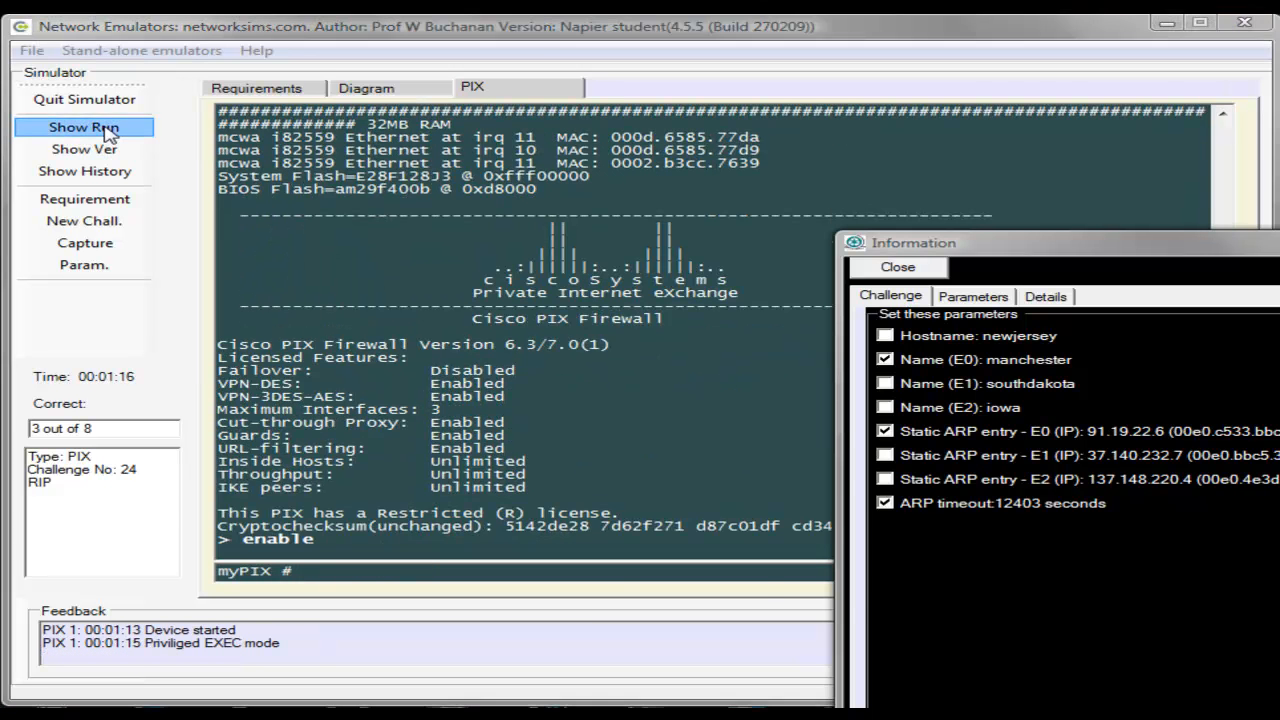
left_click_drag(947, 311, 952, 490)
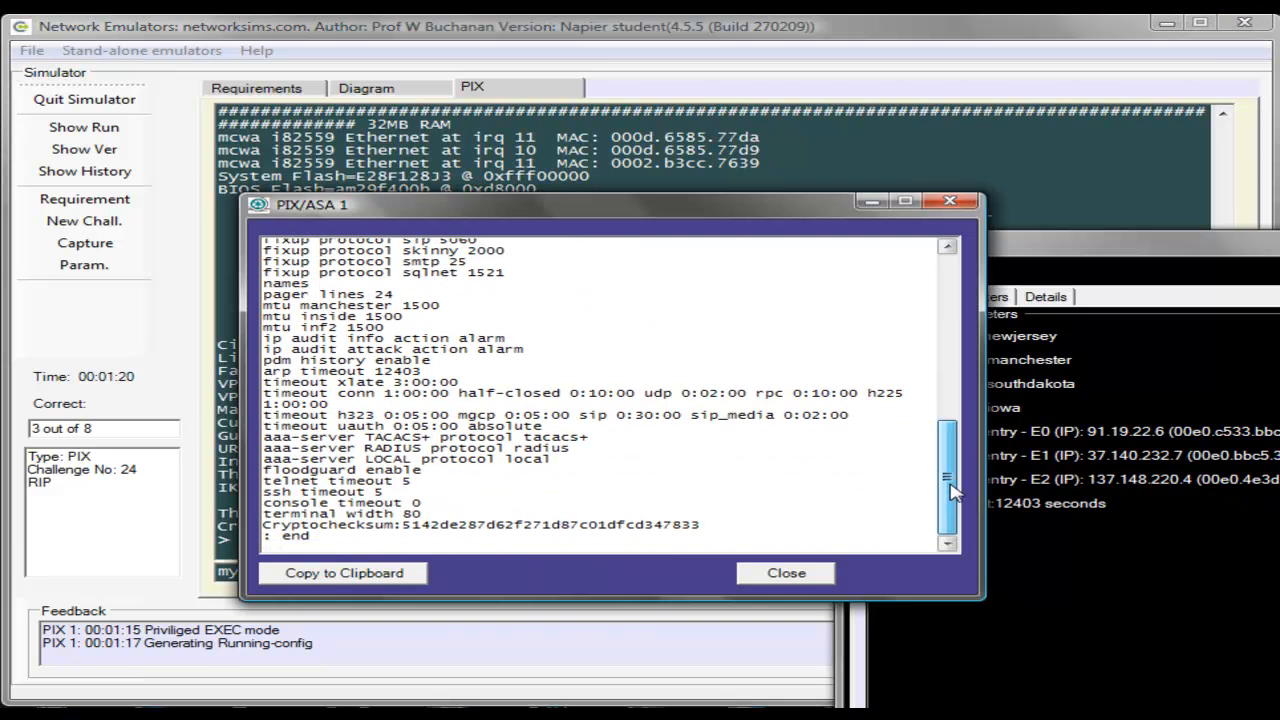